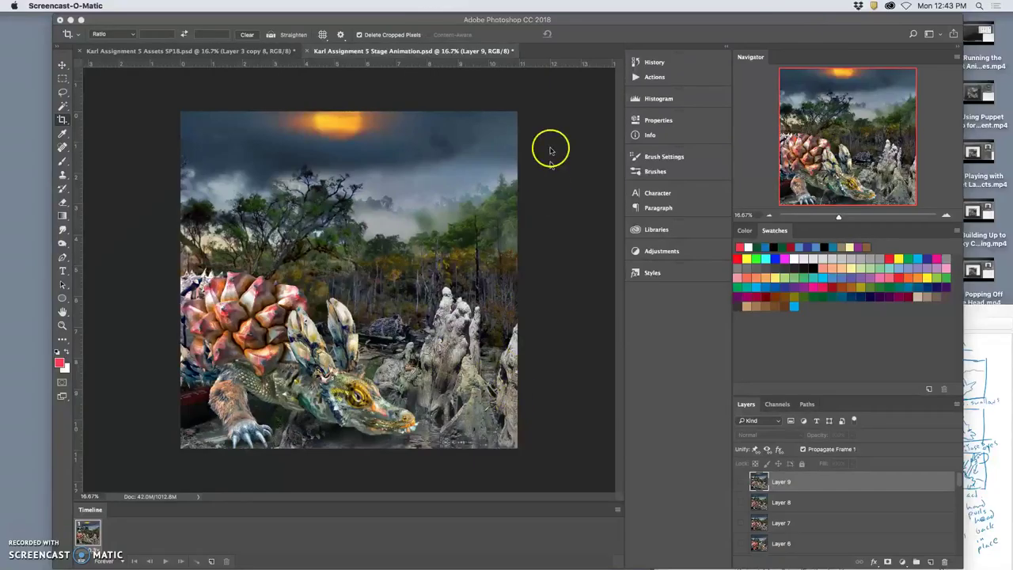
Bring Photoshop to the front and open the Timeline panel's options menu
click(416, 20)
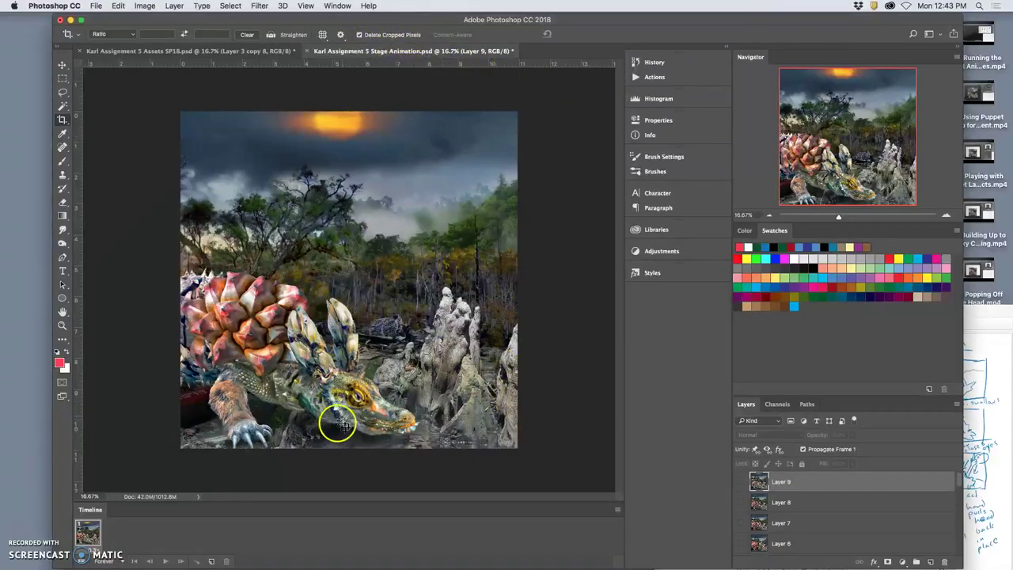
click(618, 509)
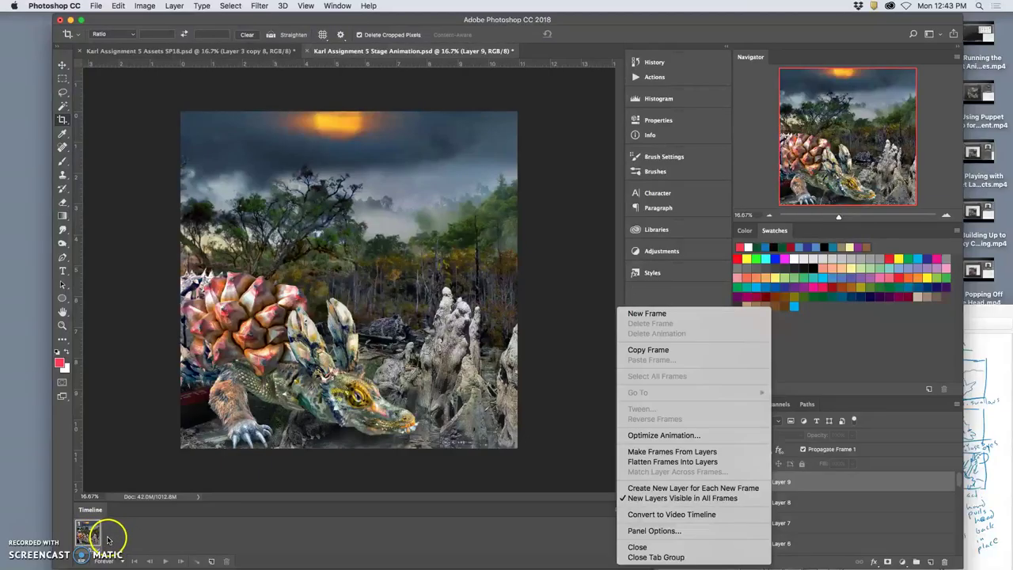
Make frames from all layers, give every frame a 0.3-second delay, and start playback
click(661, 452)
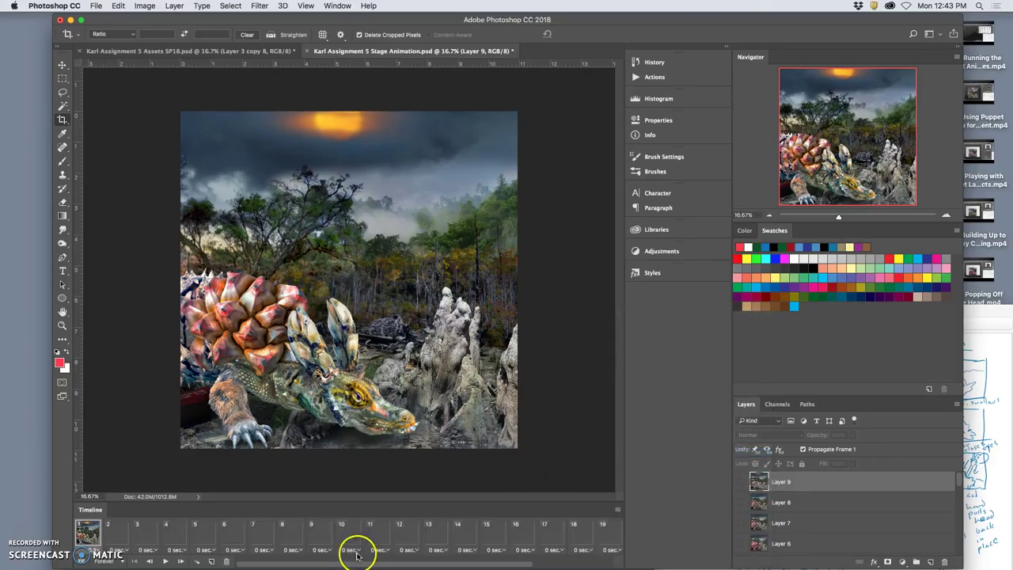
scroll(434, 537, right, 5)
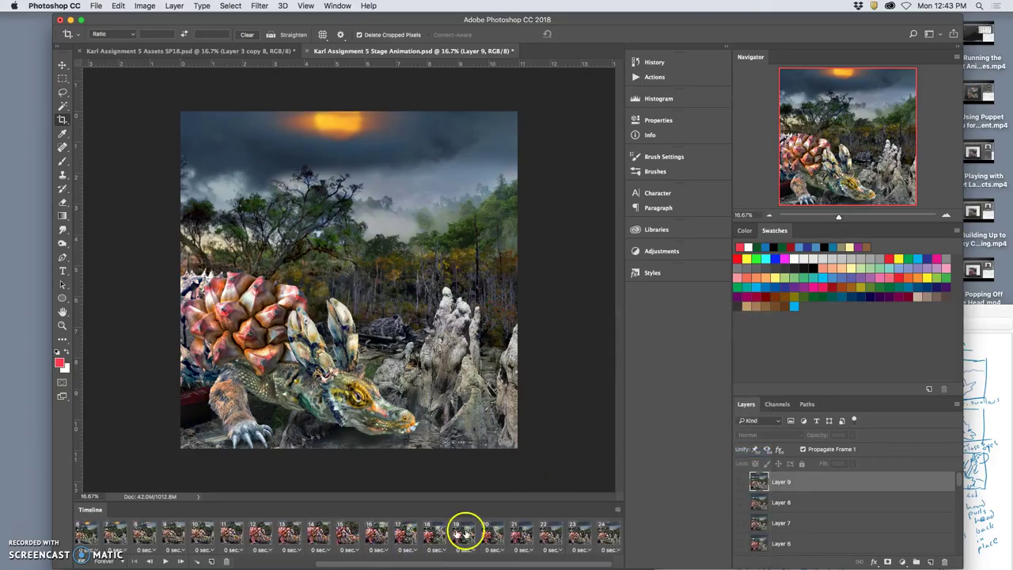
click(602, 537)
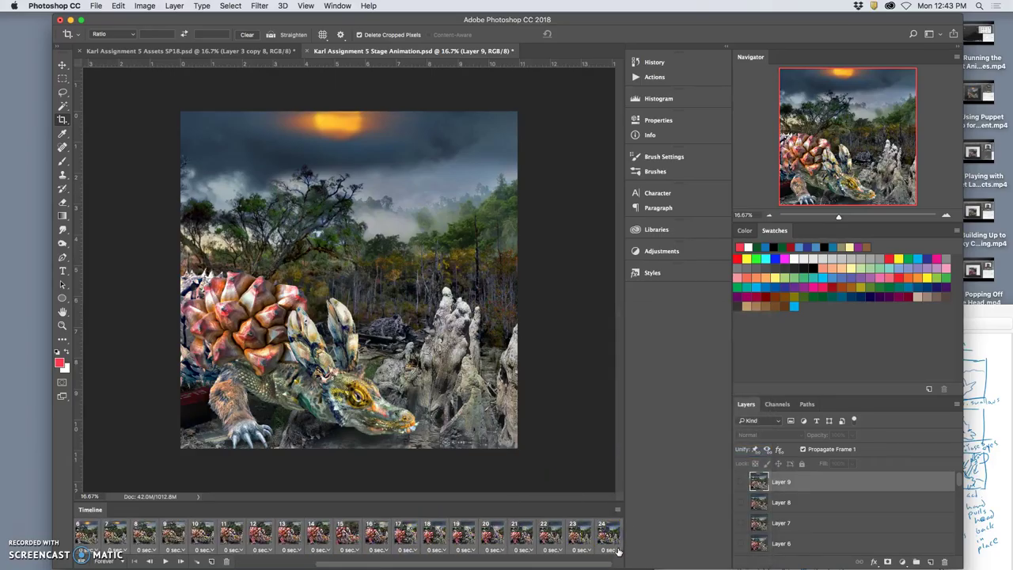
click(617, 550)
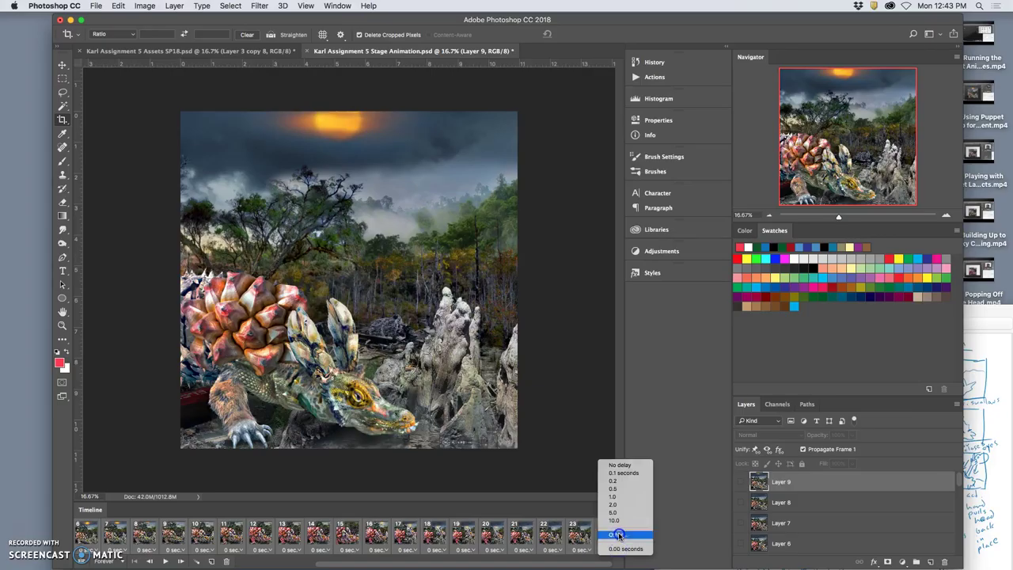
click(619, 535)
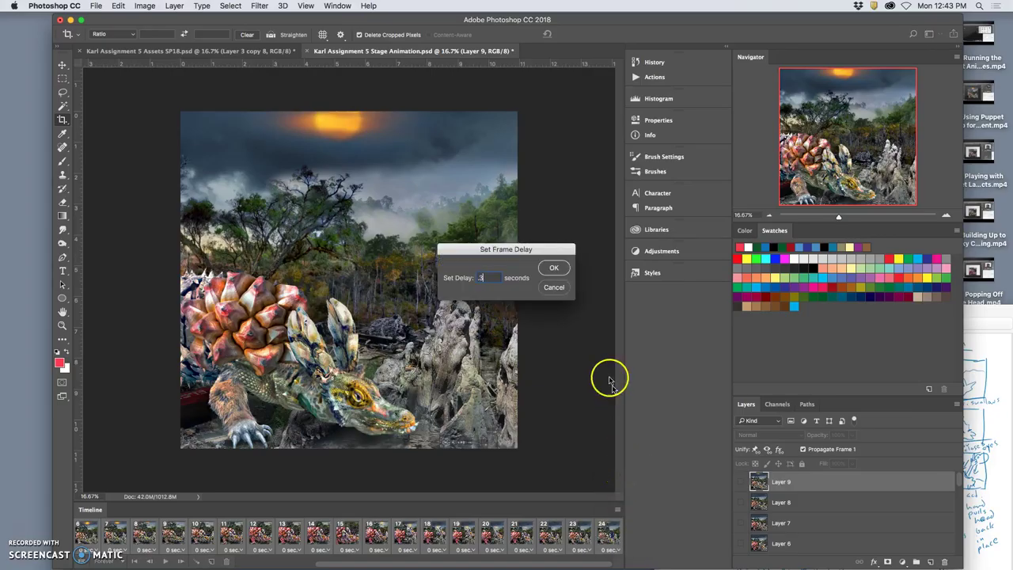
click(555, 268)
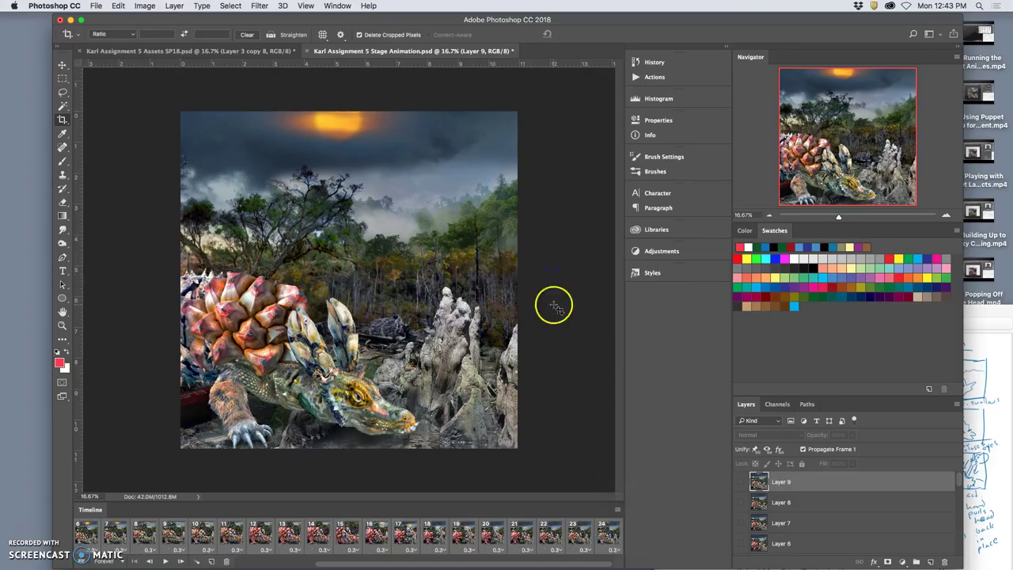
click(163, 562)
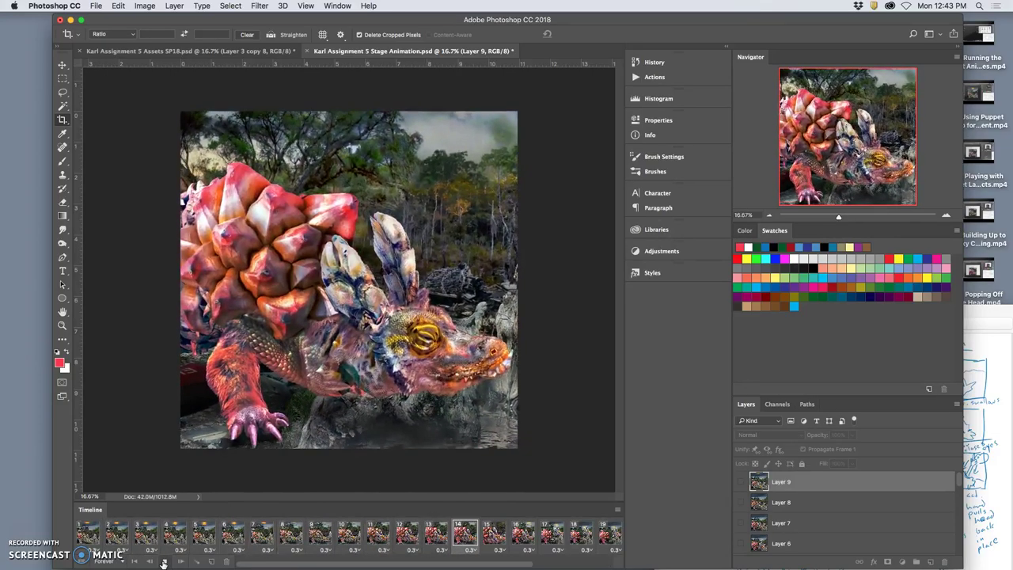
Stop playback on frame 17 and scroll the frame strip right and back
click(163, 562)
click(181, 542)
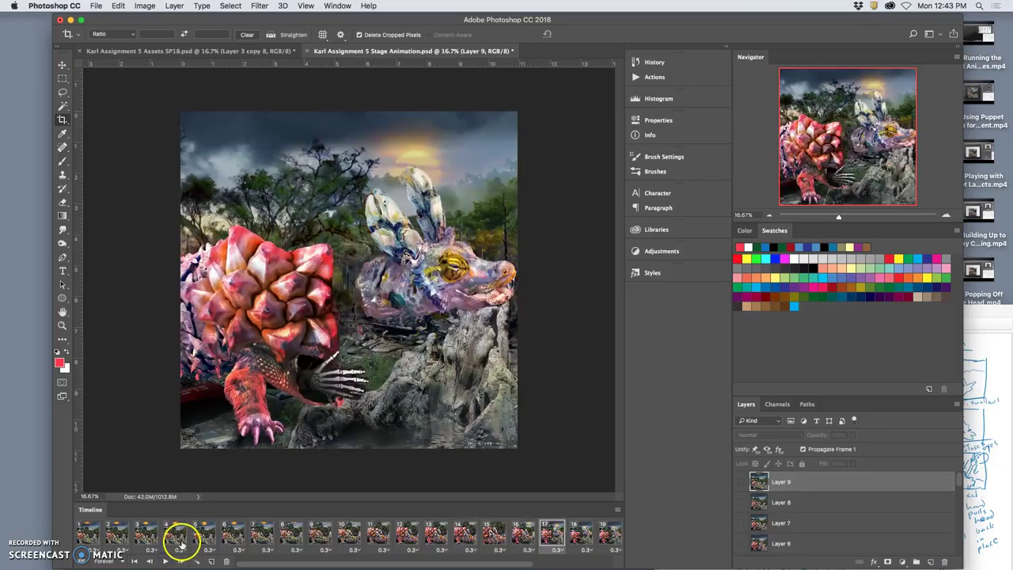
scroll(391, 539, right, 3)
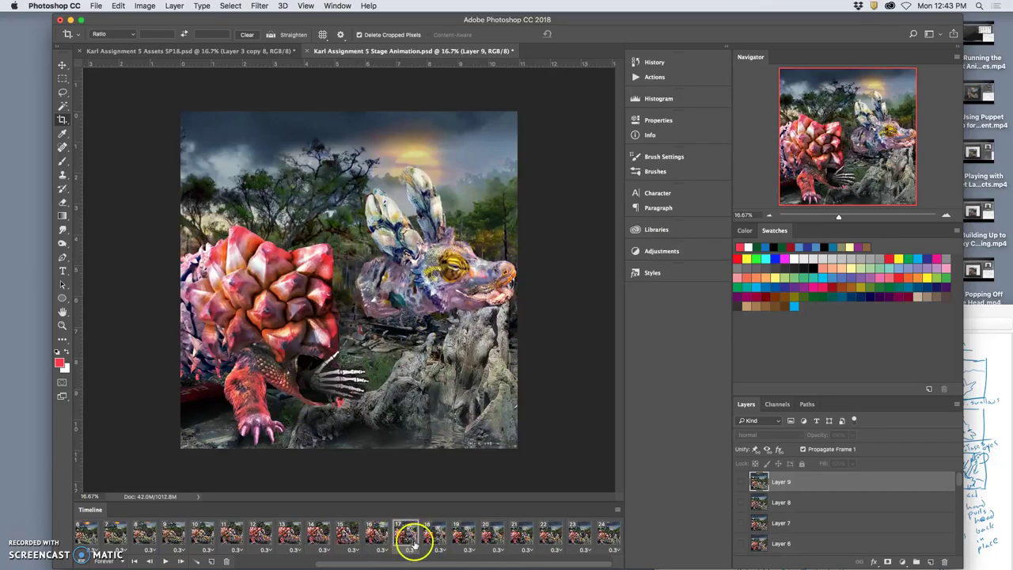
scroll(446, 538, left, 3)
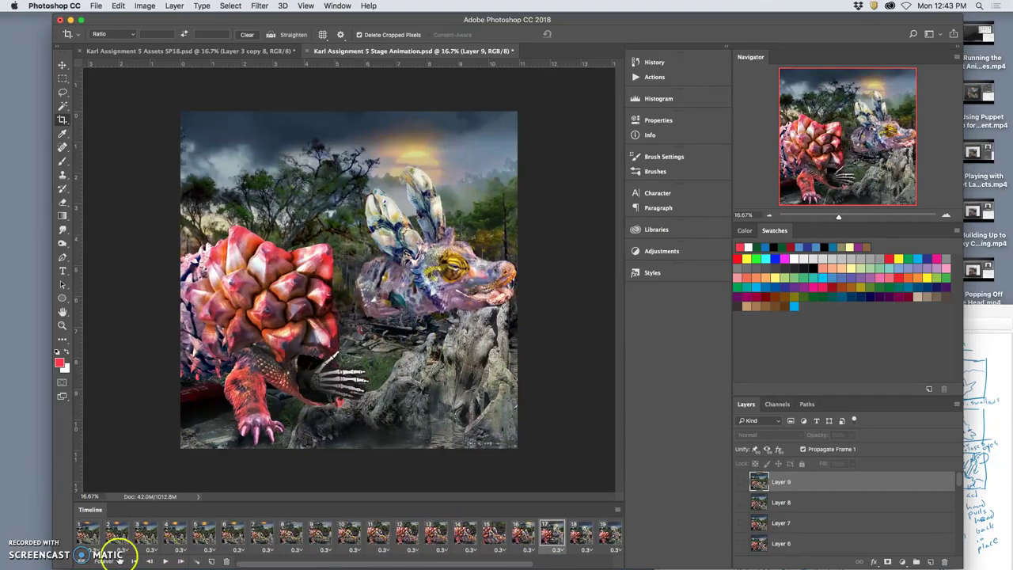
Step through frames 1 to 6 and back to frame 1 to review the poses
click(89, 547)
click(145, 539)
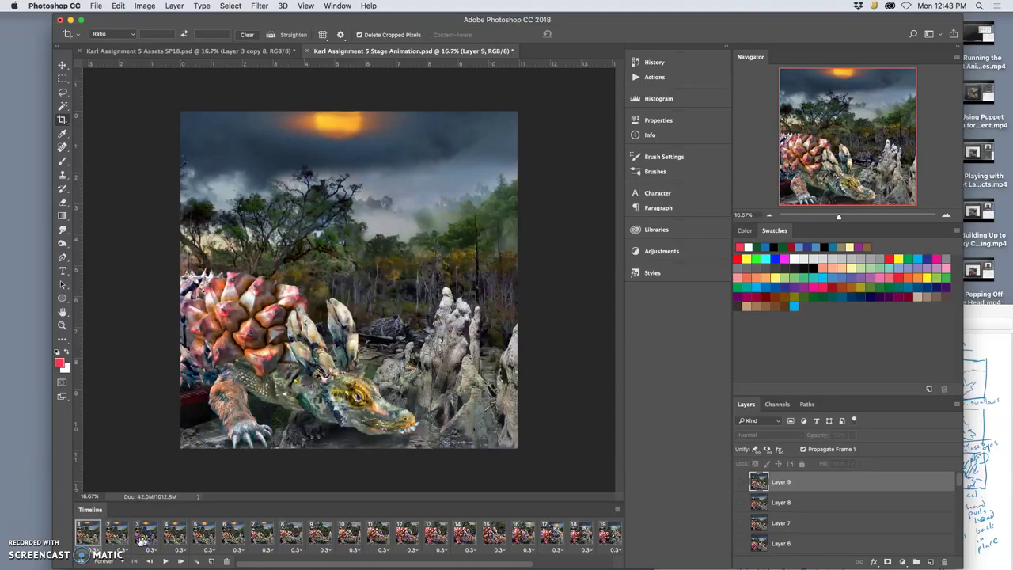
click(116, 536)
click(145, 537)
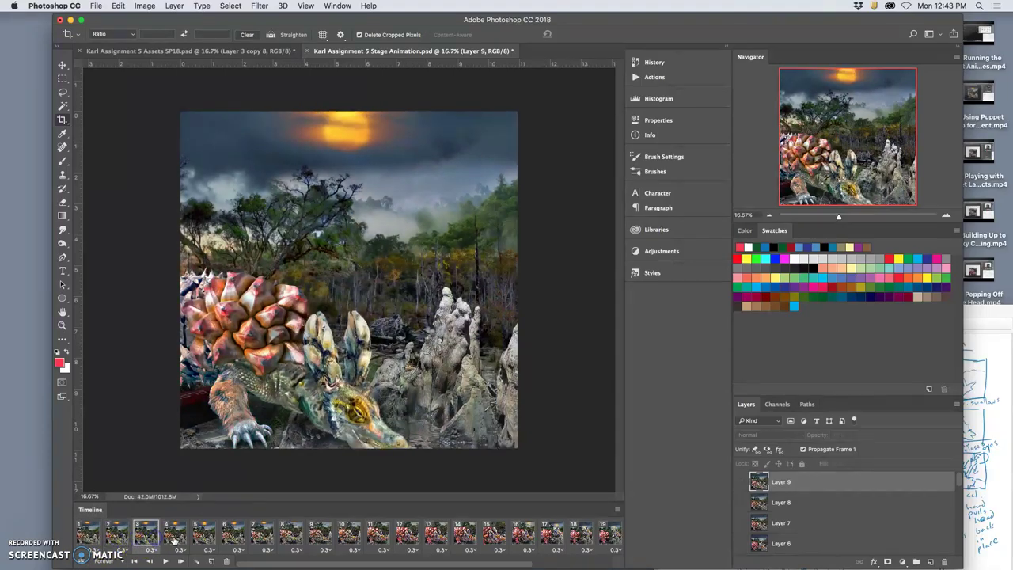
click(174, 537)
click(204, 537)
click(233, 537)
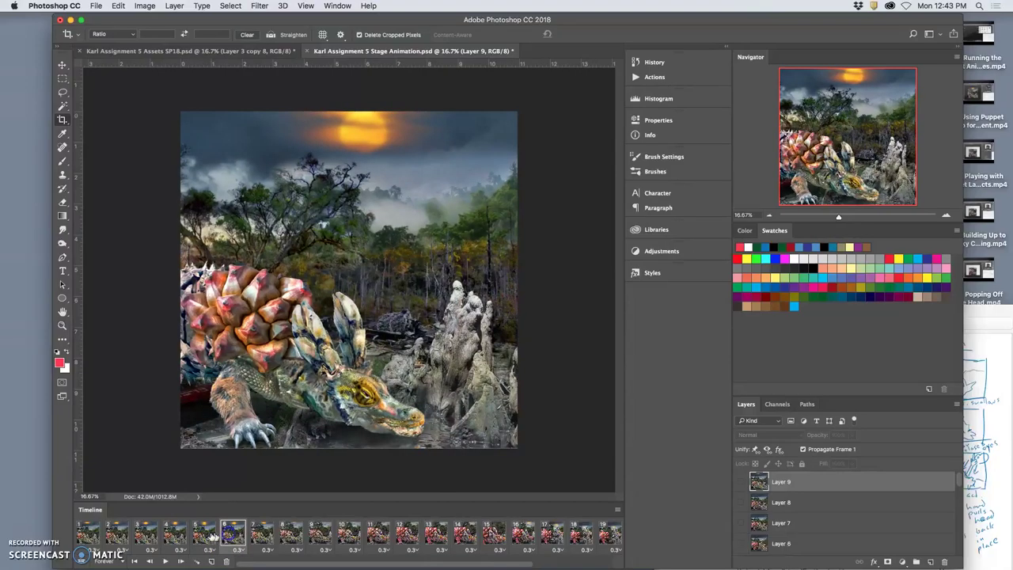
click(175, 536)
click(145, 537)
click(117, 536)
click(88, 536)
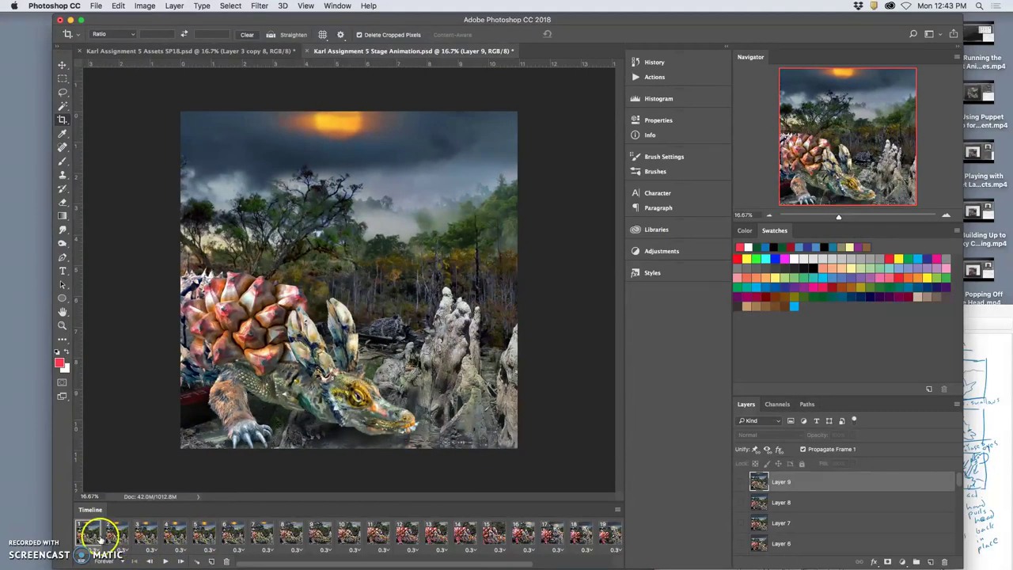
Compare frames 1–3, then duplicate frame 1 into a new frame 2
click(111, 537)
click(147, 537)
click(89, 537)
click(144, 536)
click(118, 537)
click(91, 537)
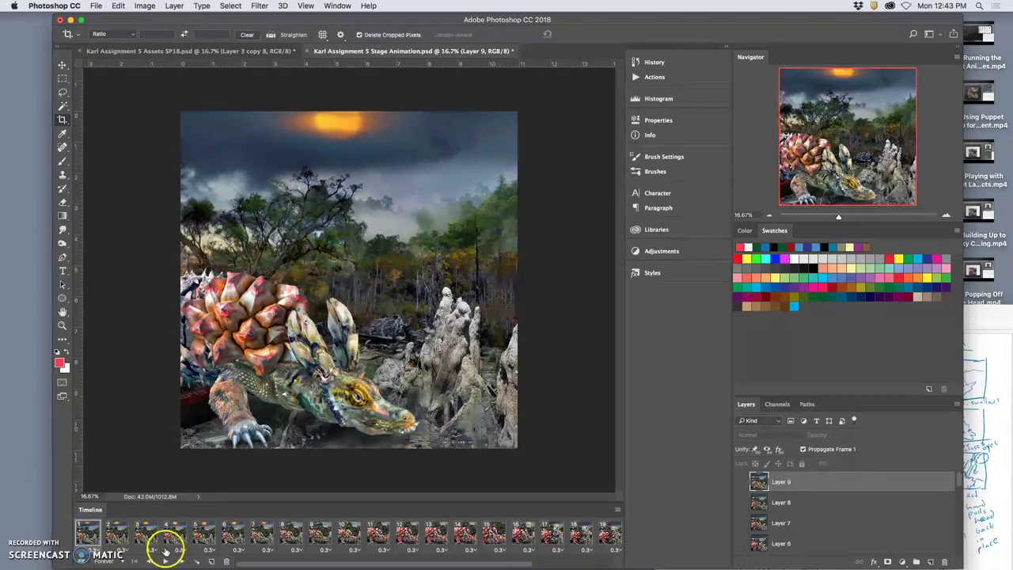
click(212, 562)
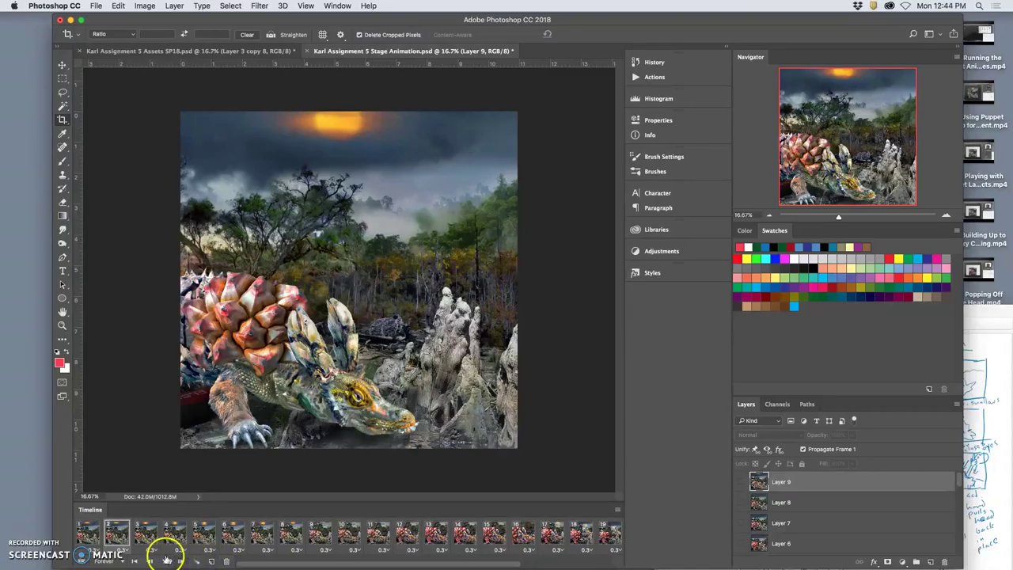
click(112, 538)
click(177, 559)
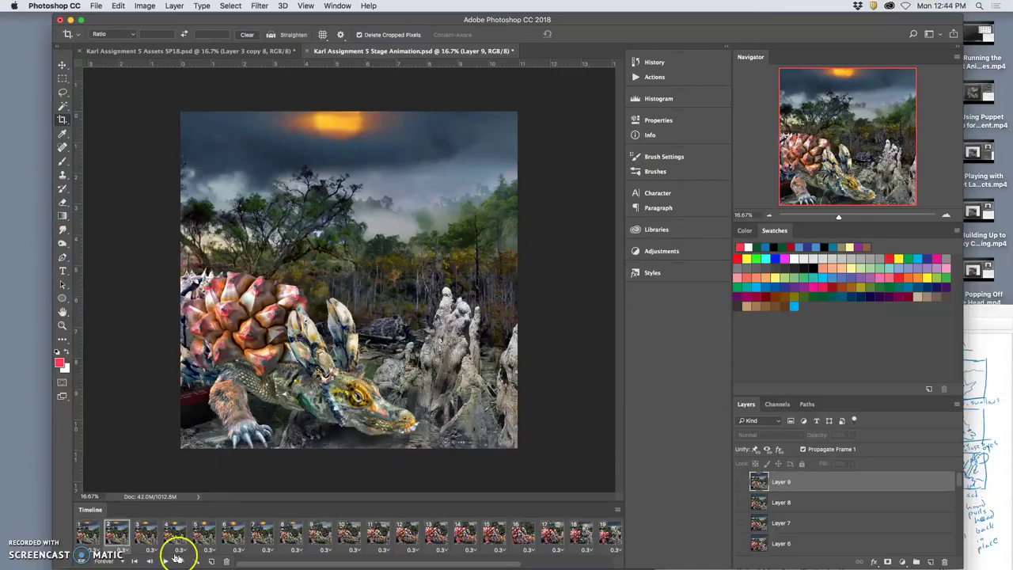
click(142, 539)
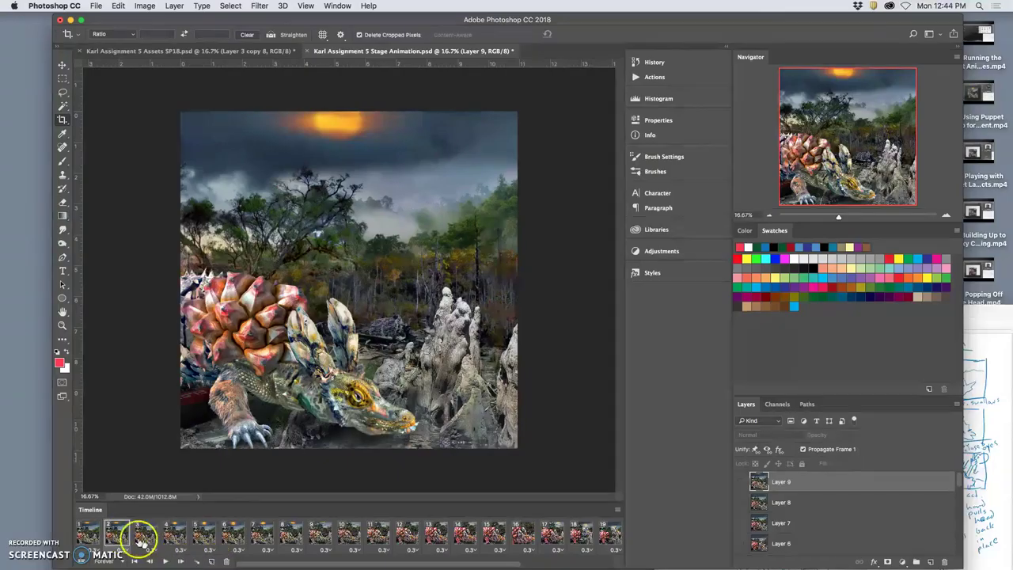
scroll(772, 491, down, 10)
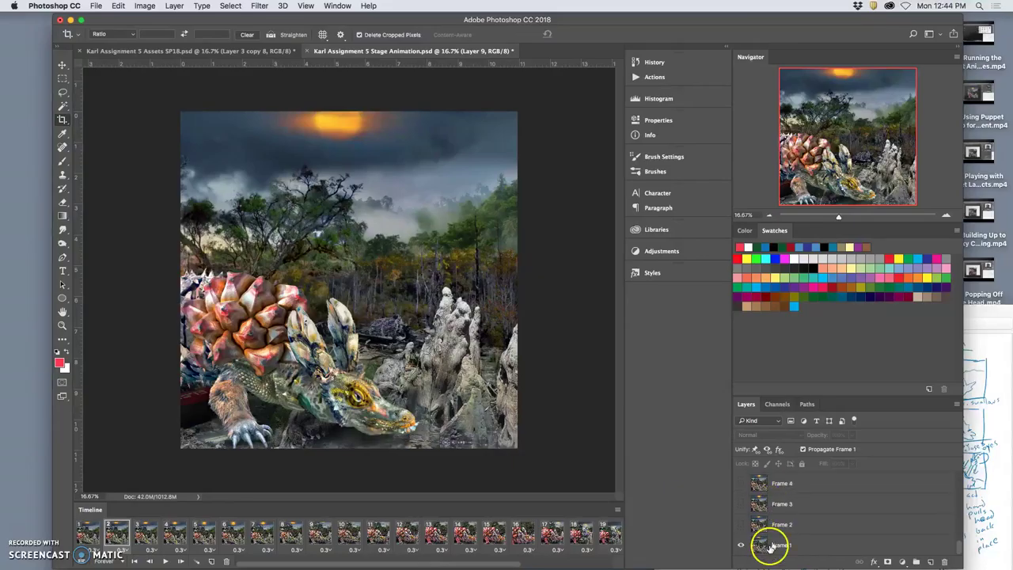
click(154, 535)
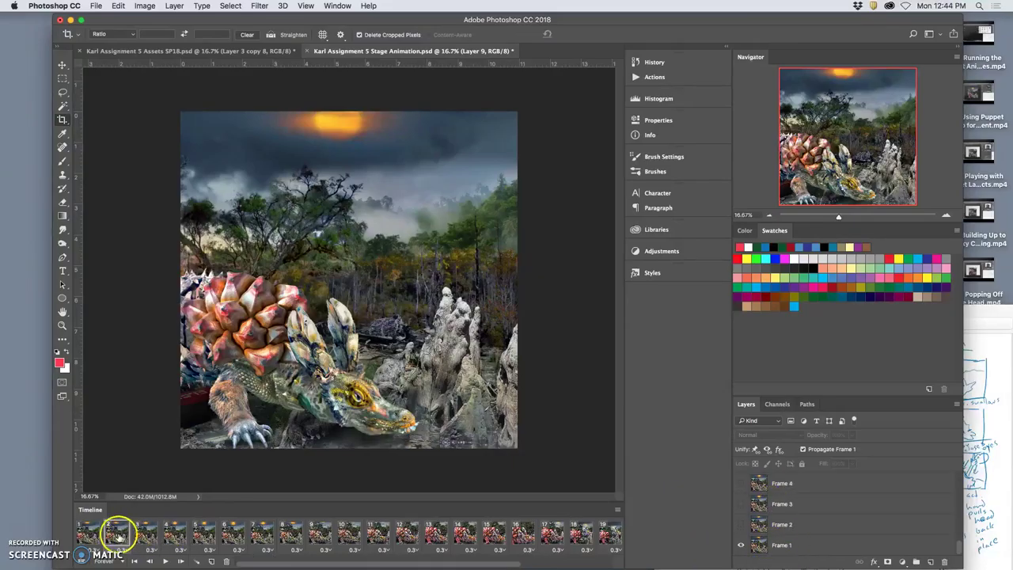
click(156, 536)
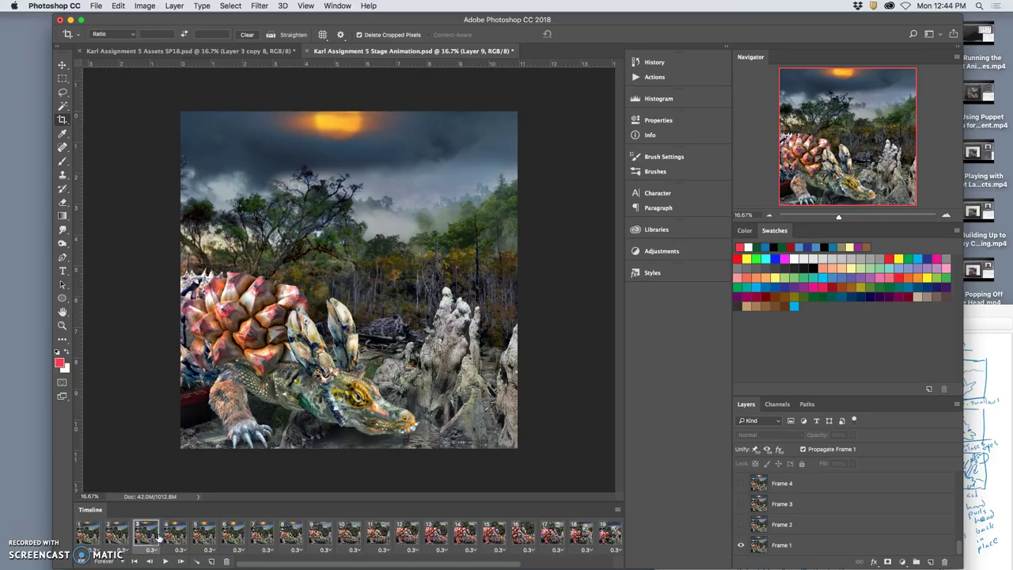
click(88, 536)
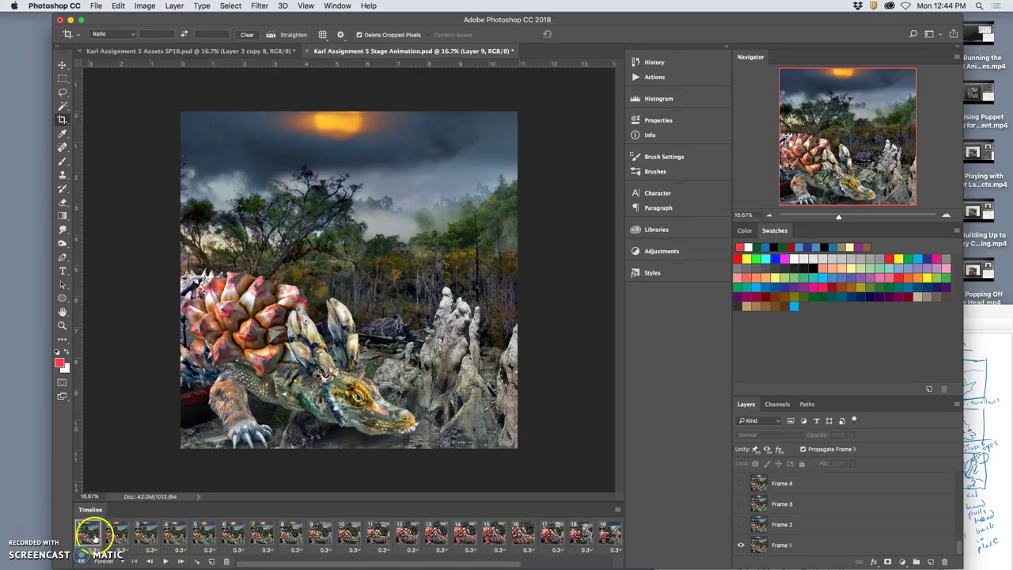
click(117, 536)
click(145, 536)
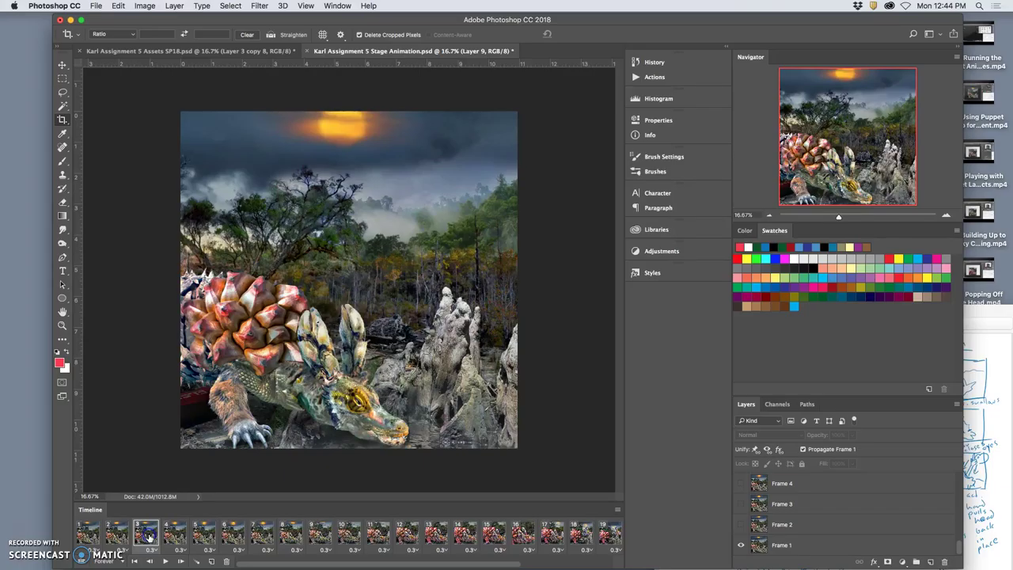
click(174, 535)
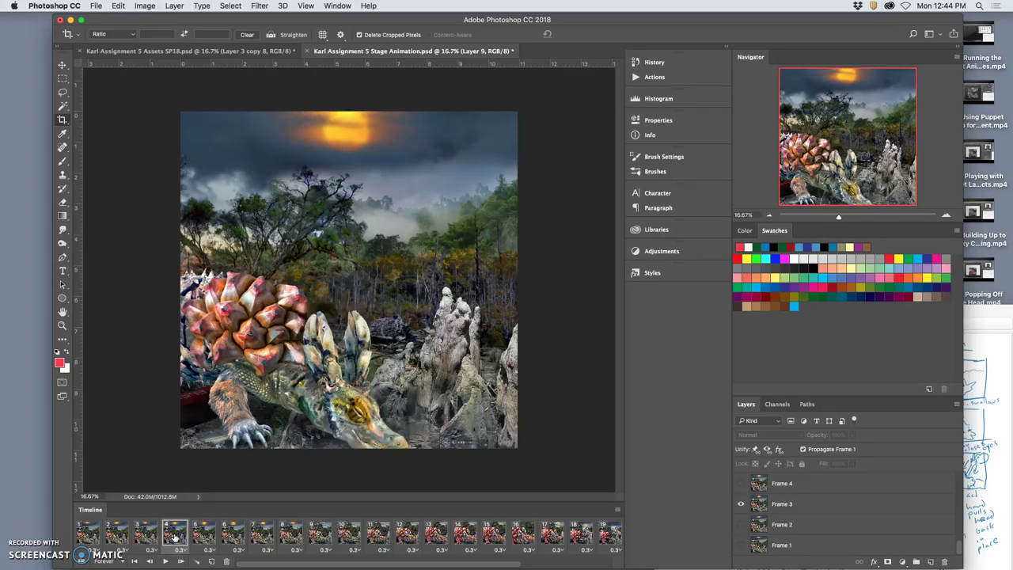
click(119, 536)
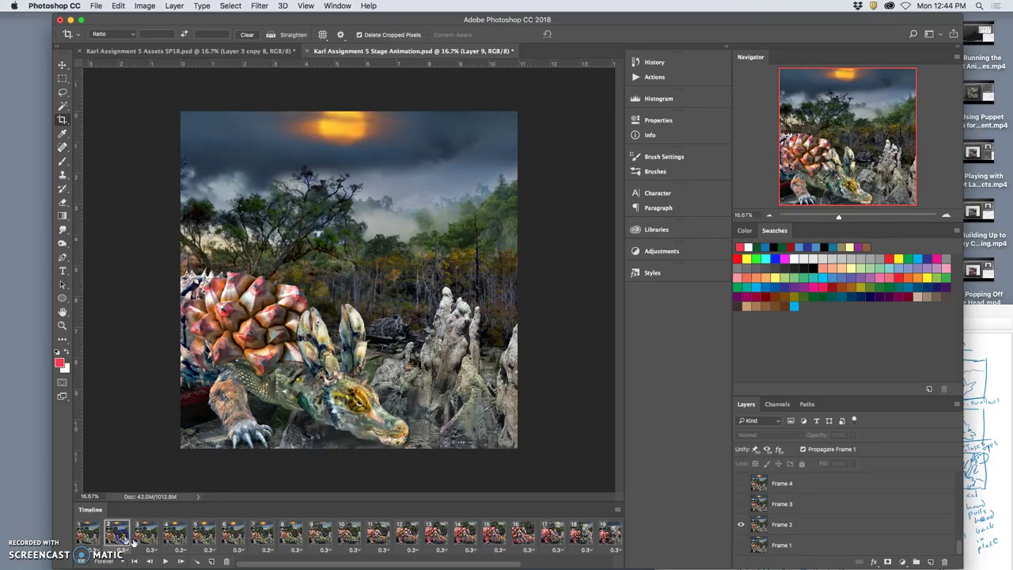
Move frame 2 after frame 3, then view frames 2 through 8 in turn
drag(119, 536, 192, 542)
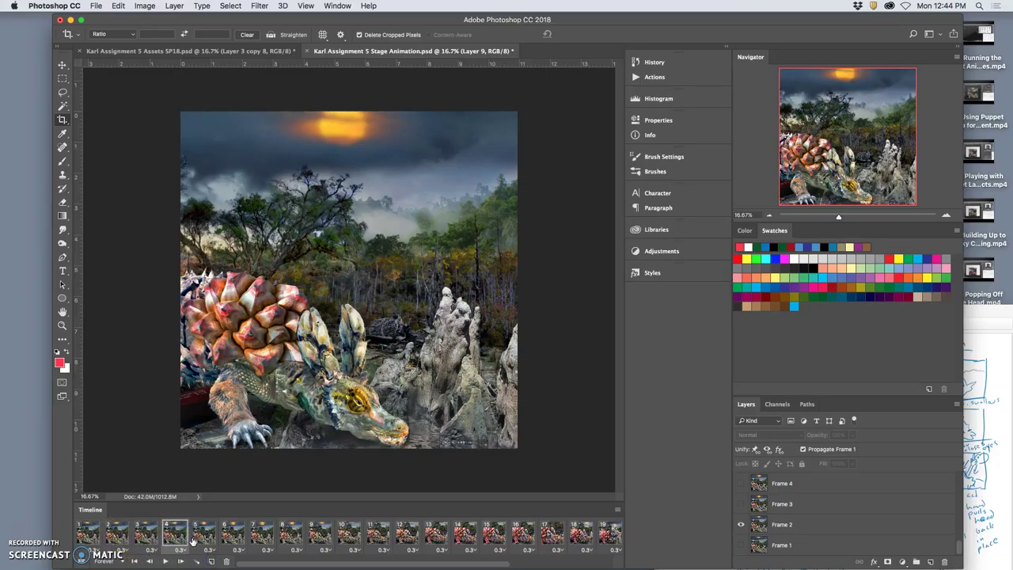
click(117, 536)
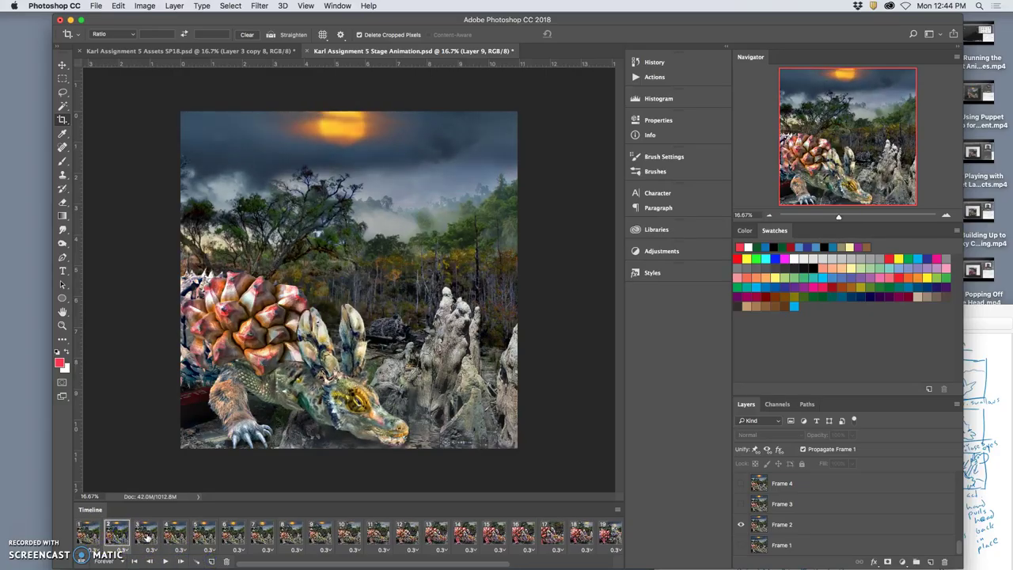
click(147, 537)
click(174, 537)
click(201, 537)
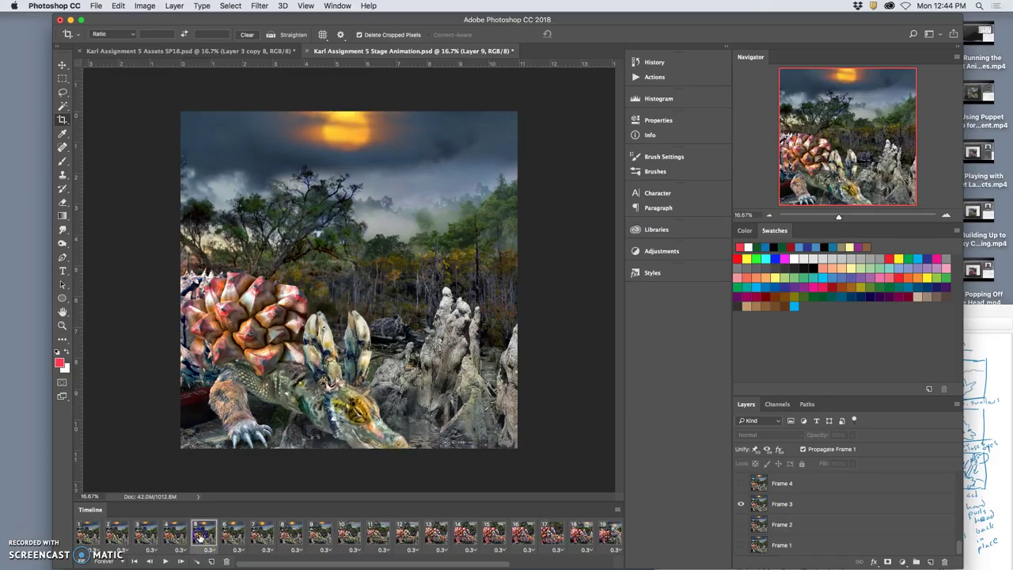
click(225, 537)
click(260, 537)
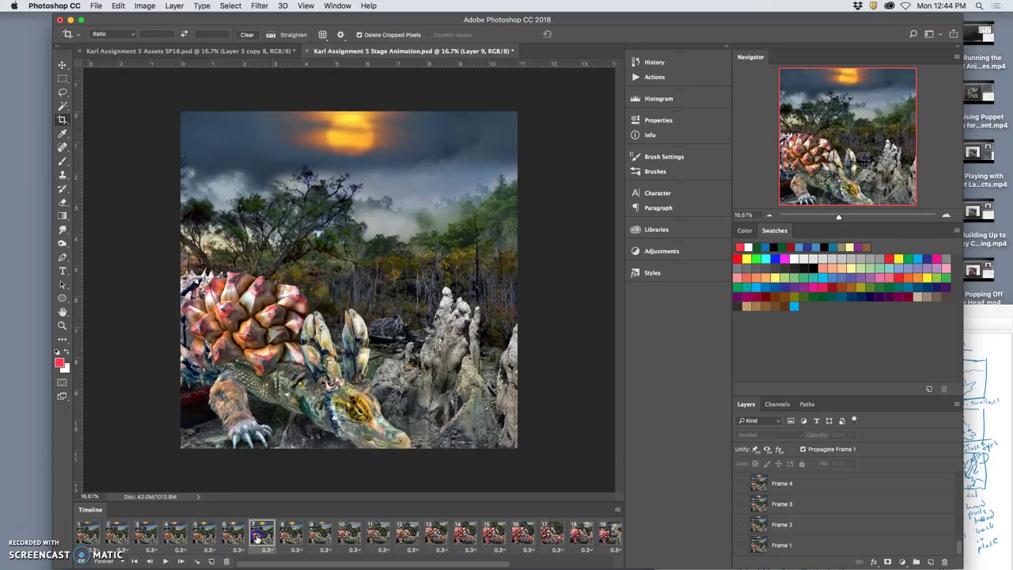
click(290, 536)
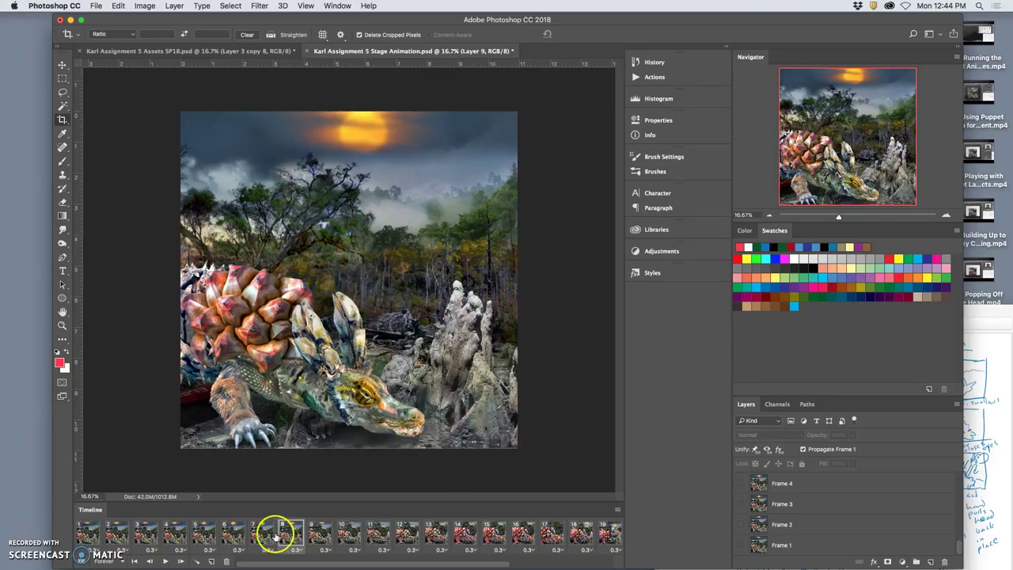
Step back from frame 7 to frame 1, then forward again to frame 6
click(252, 536)
click(230, 537)
click(195, 537)
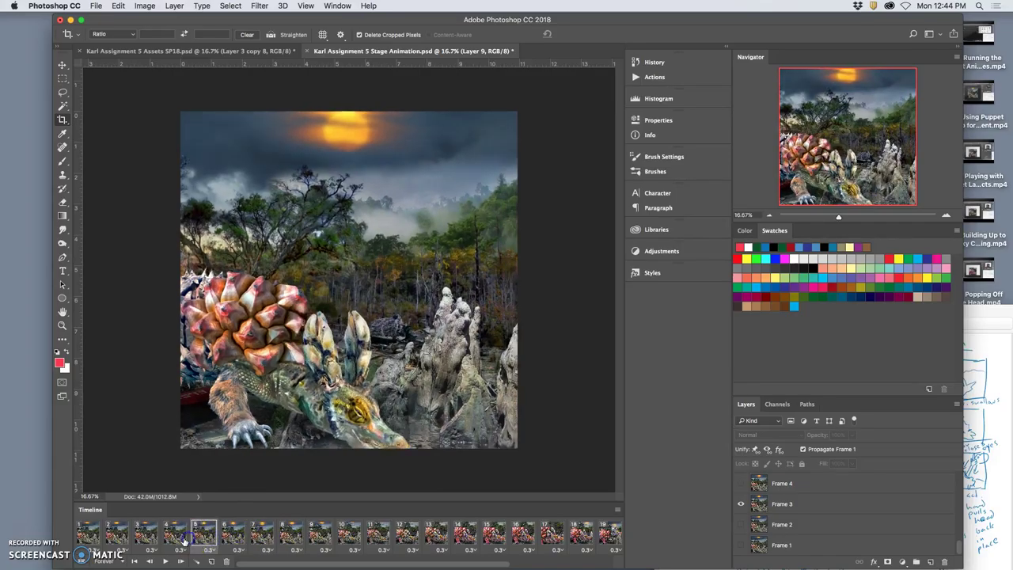
click(175, 537)
click(145, 537)
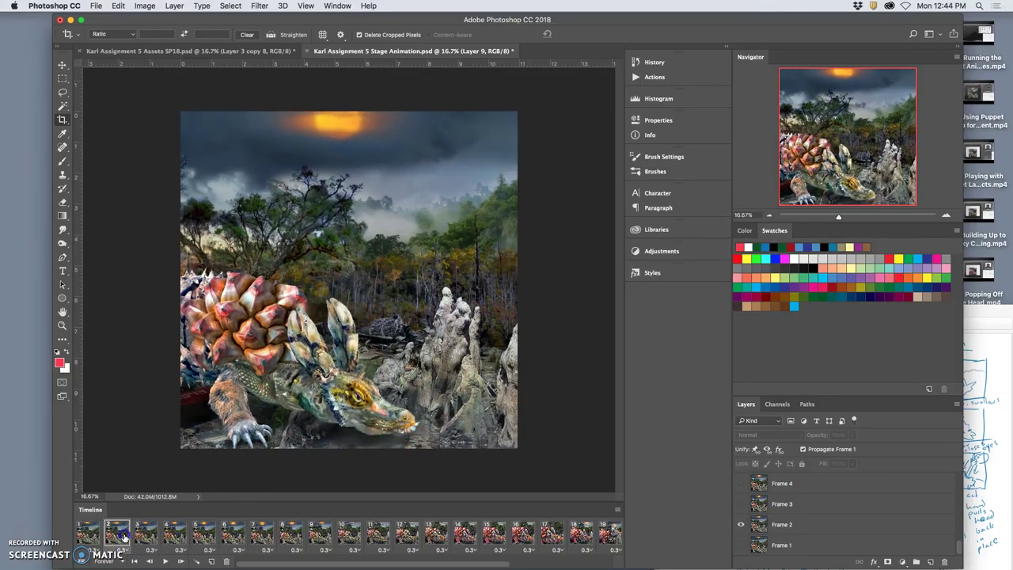
click(117, 537)
click(101, 536)
click(115, 536)
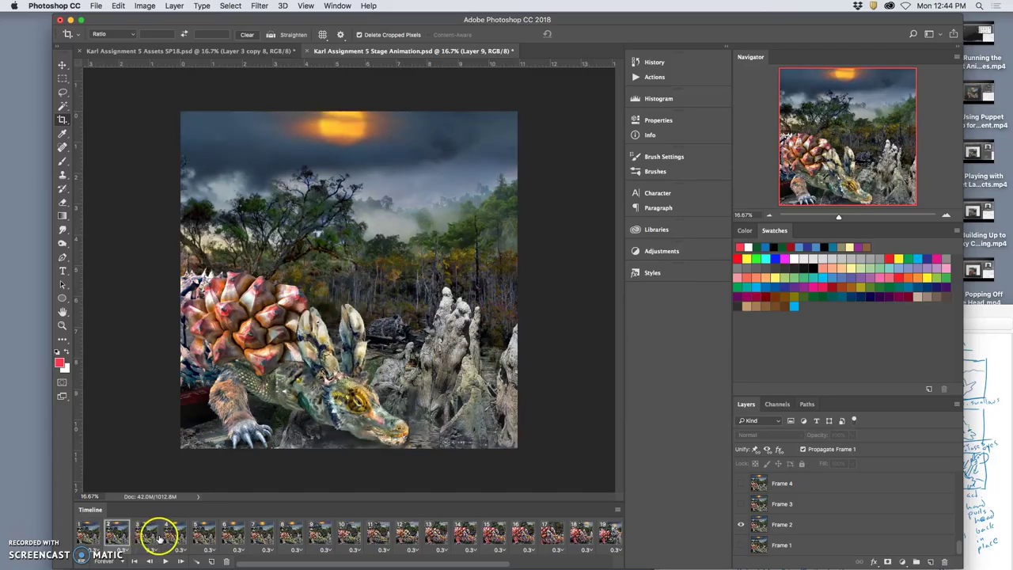
click(148, 536)
click(174, 537)
click(201, 537)
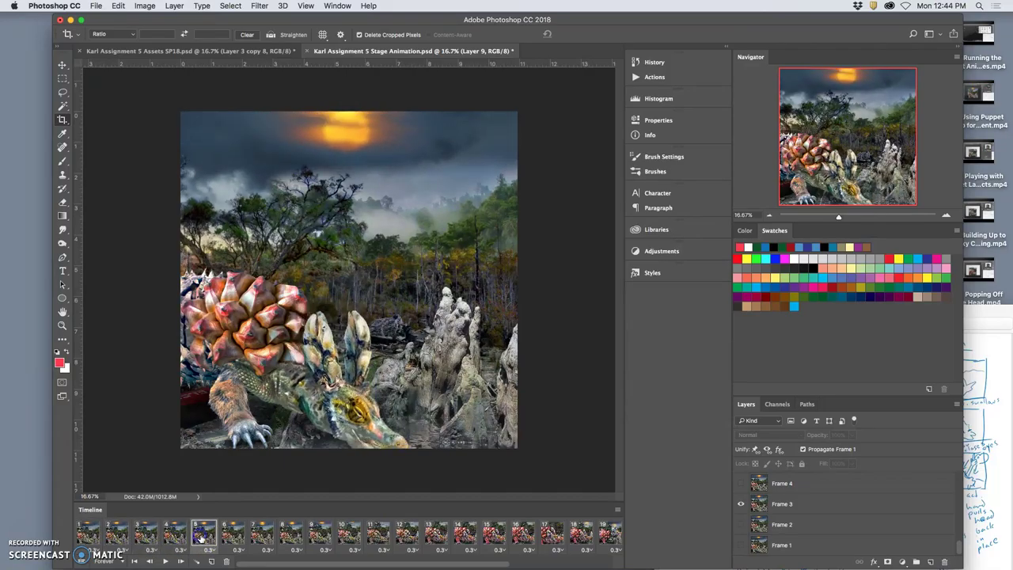
click(224, 538)
Compare the poses in frames 4 through 7, then return to frame 1
click(214, 537)
click(226, 538)
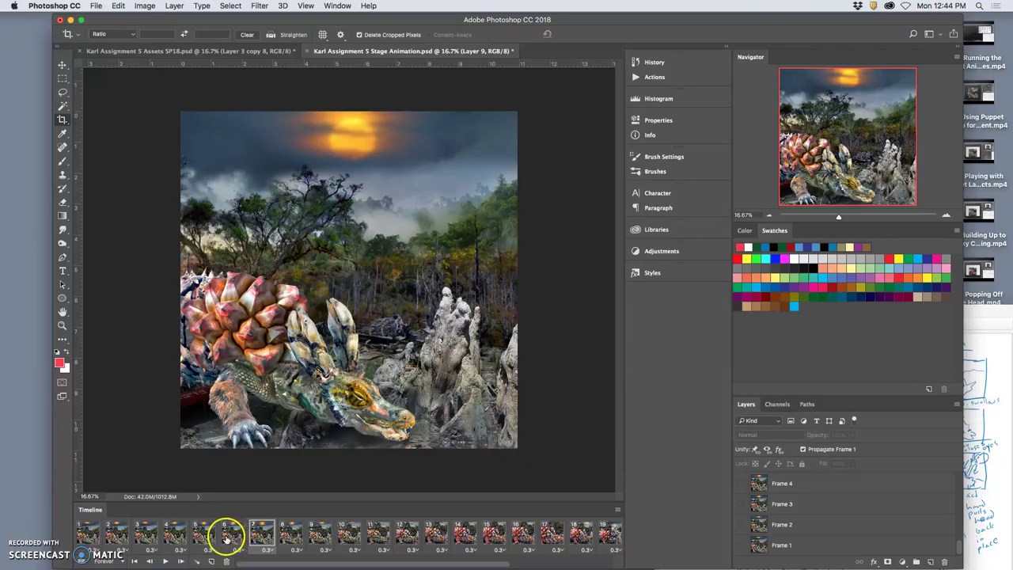
click(207, 538)
click(181, 540)
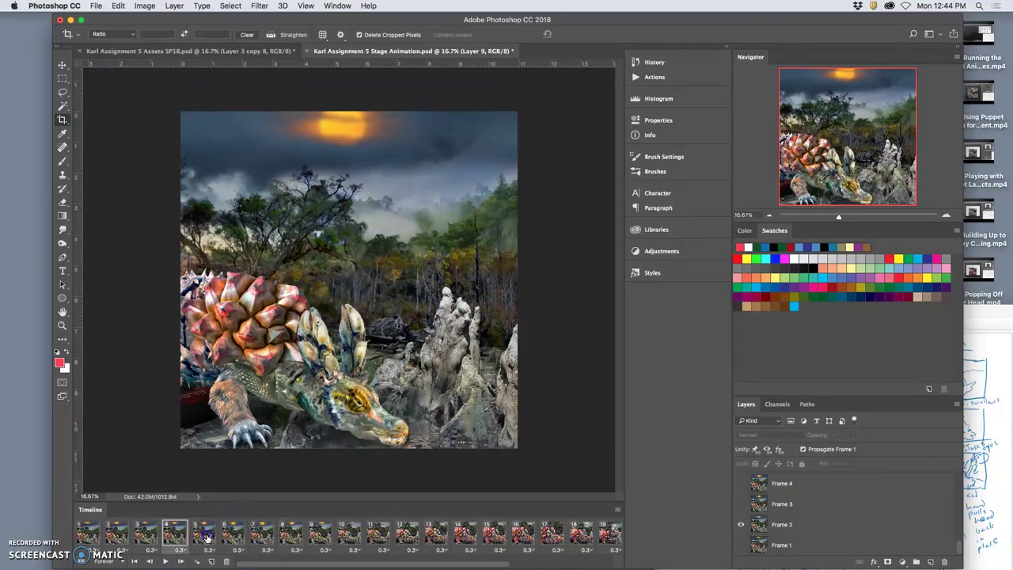
click(205, 537)
click(232, 536)
click(262, 537)
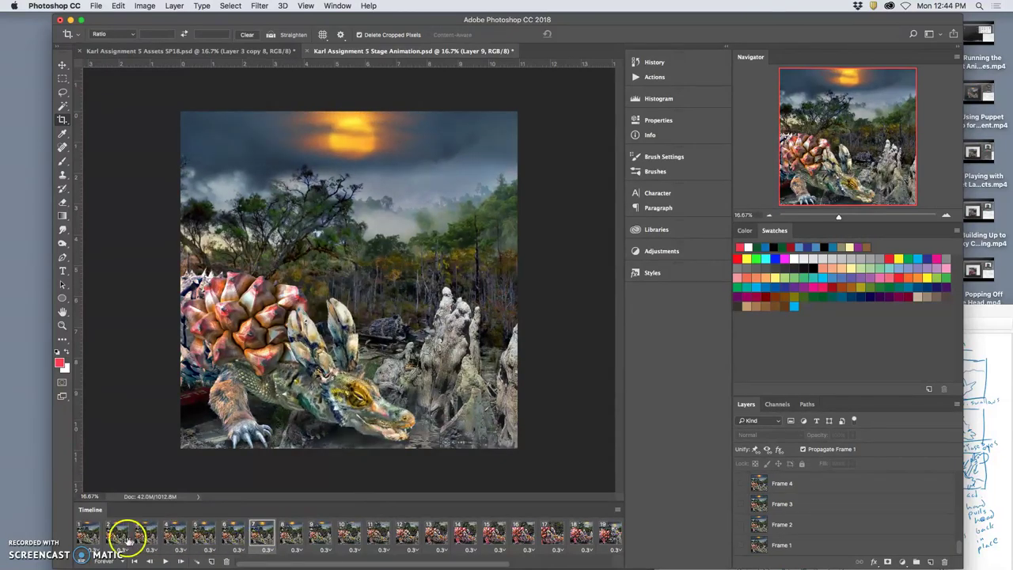
click(89, 536)
Preview the playback, compare frames 3 and 4, then duplicate the first frame
click(164, 562)
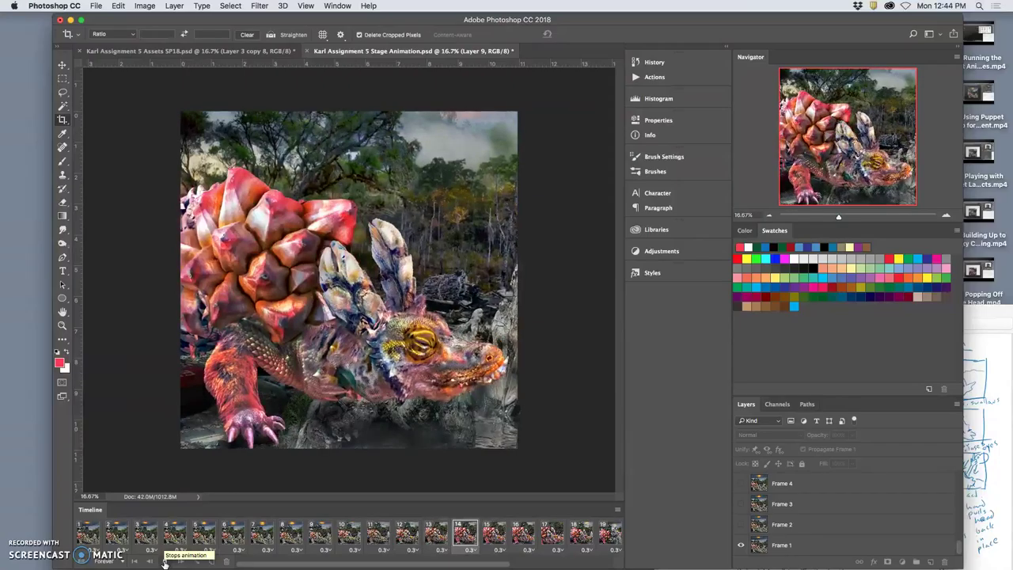
click(96, 537)
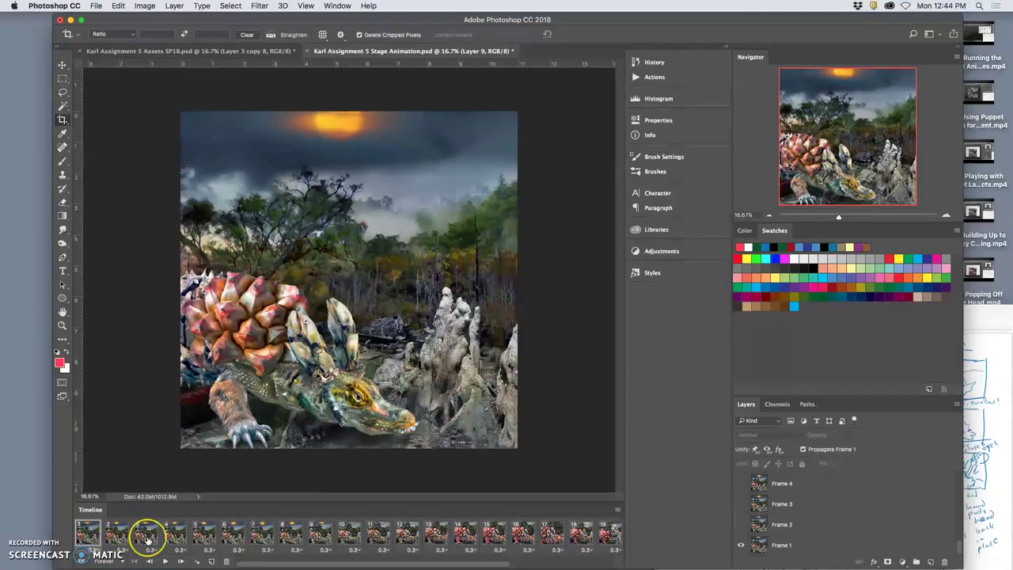
click(147, 538)
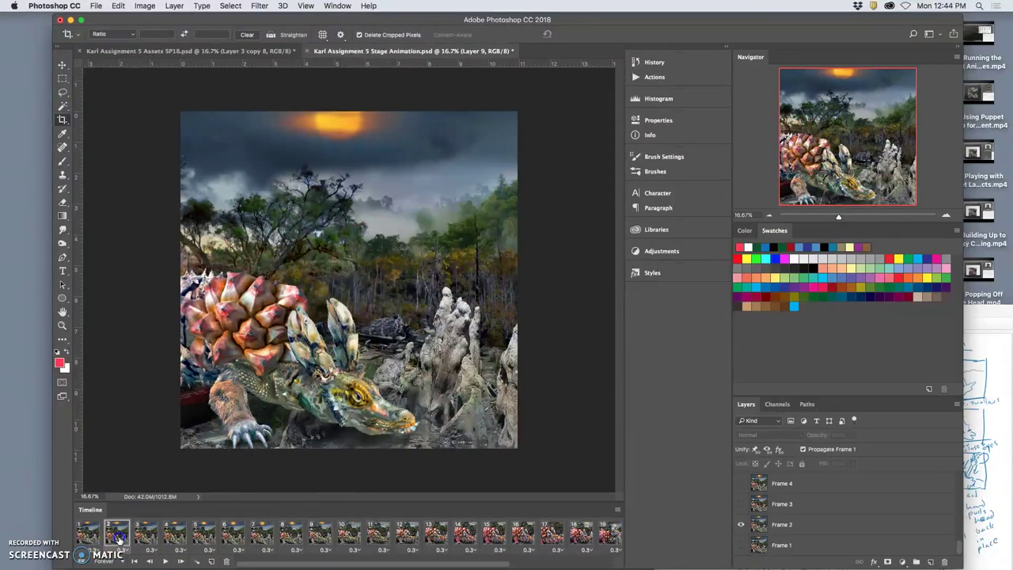
click(169, 536)
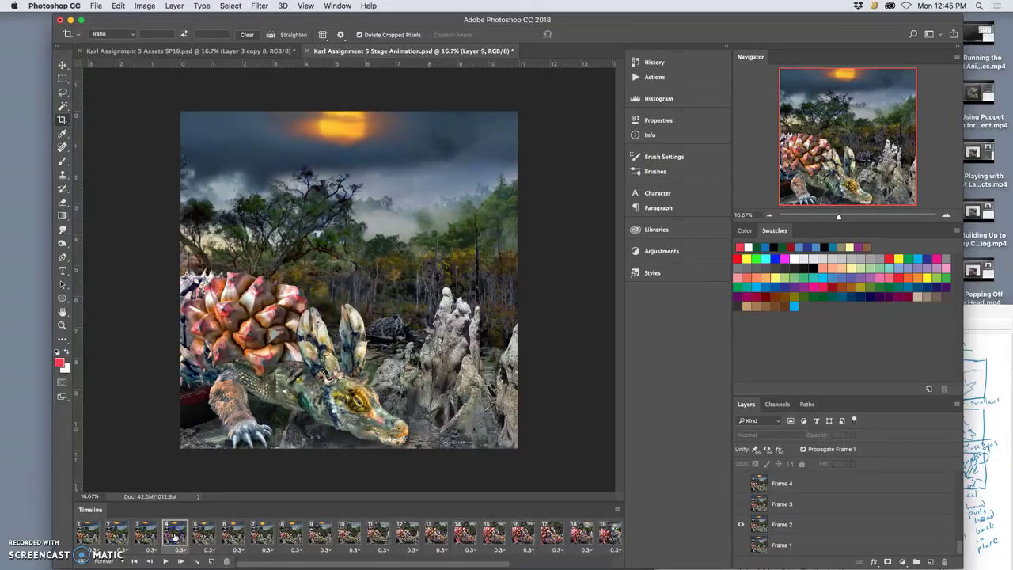
click(148, 538)
click(172, 537)
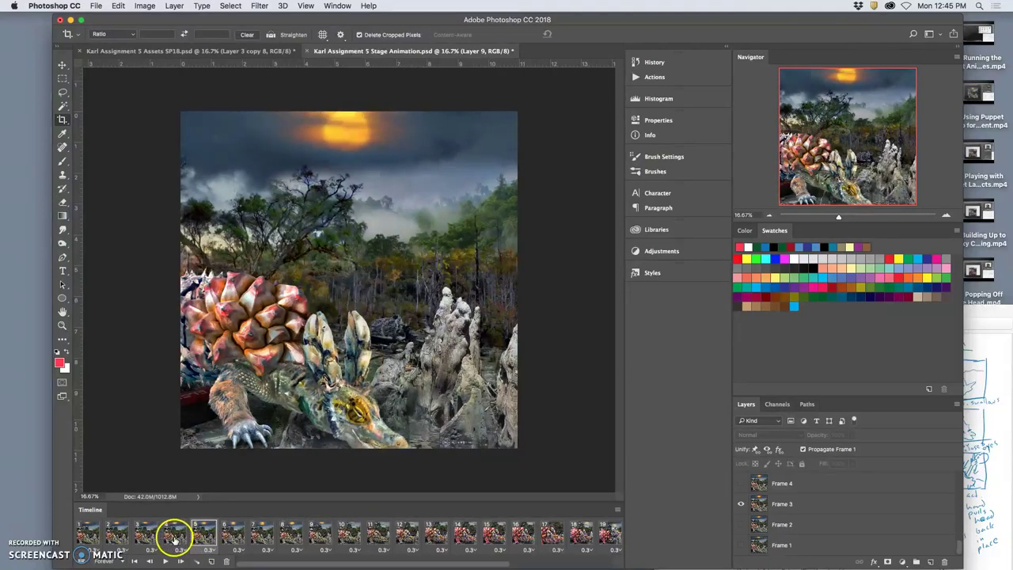
click(143, 536)
click(94, 535)
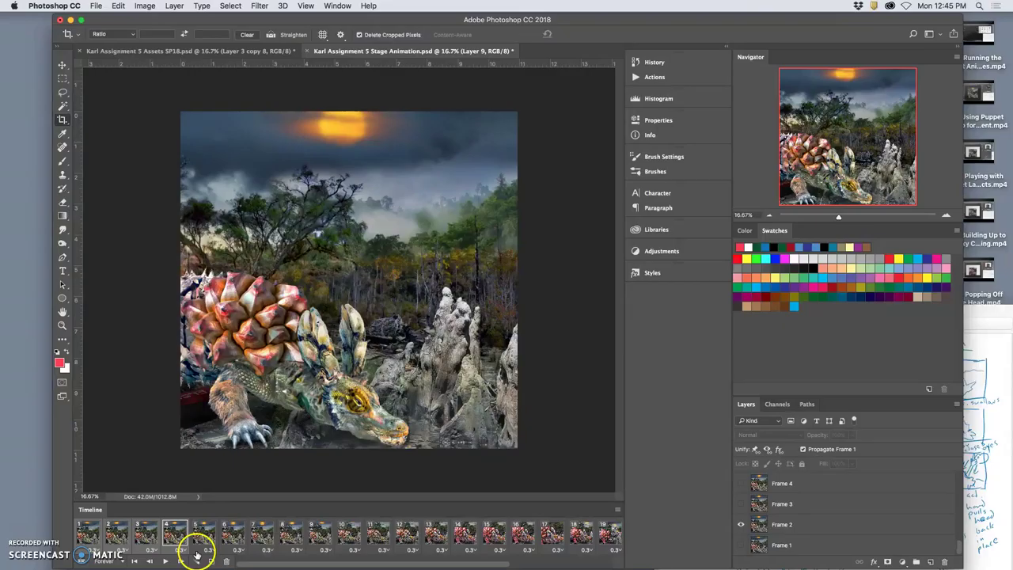
click(212, 562)
click(212, 562)
click(212, 562)
click(212, 562)
click(90, 535)
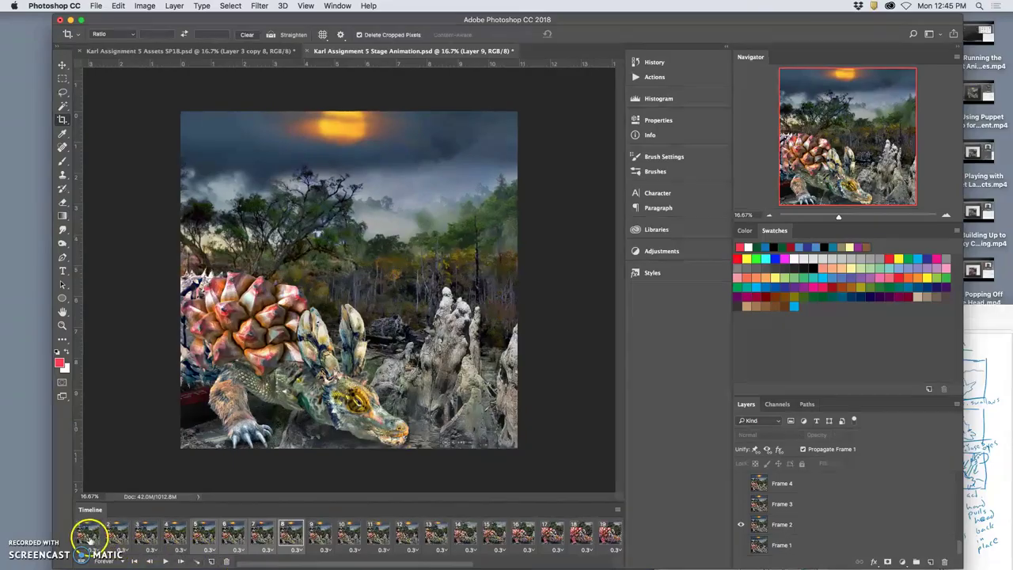
Play the animation from the start and stop it with the spacebar on frame 3
click(165, 561)
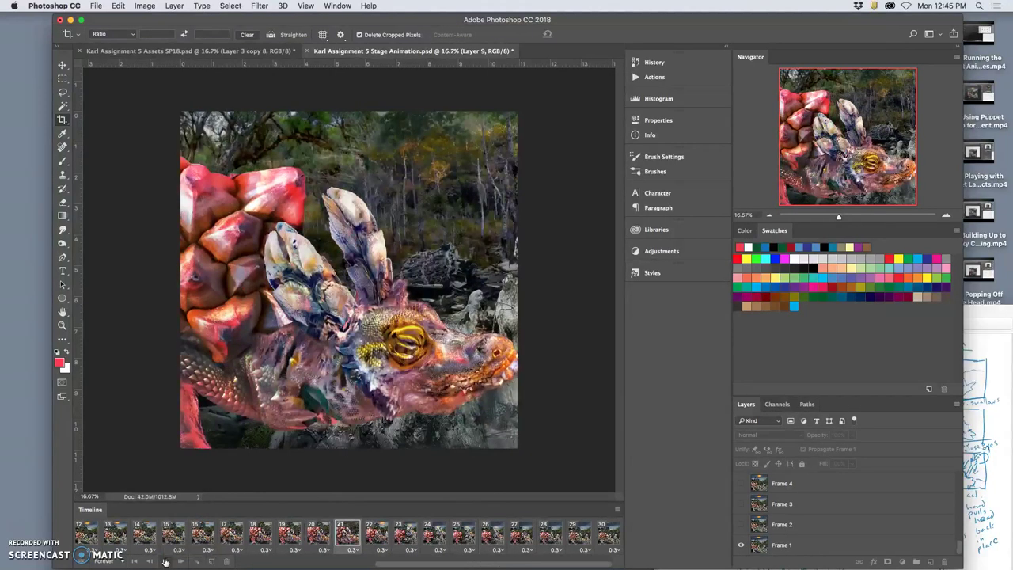
drag(177, 547, 130, 538)
key(space)
Check frames 3 and 4, then delete frame 3 and confirm
click(142, 537)
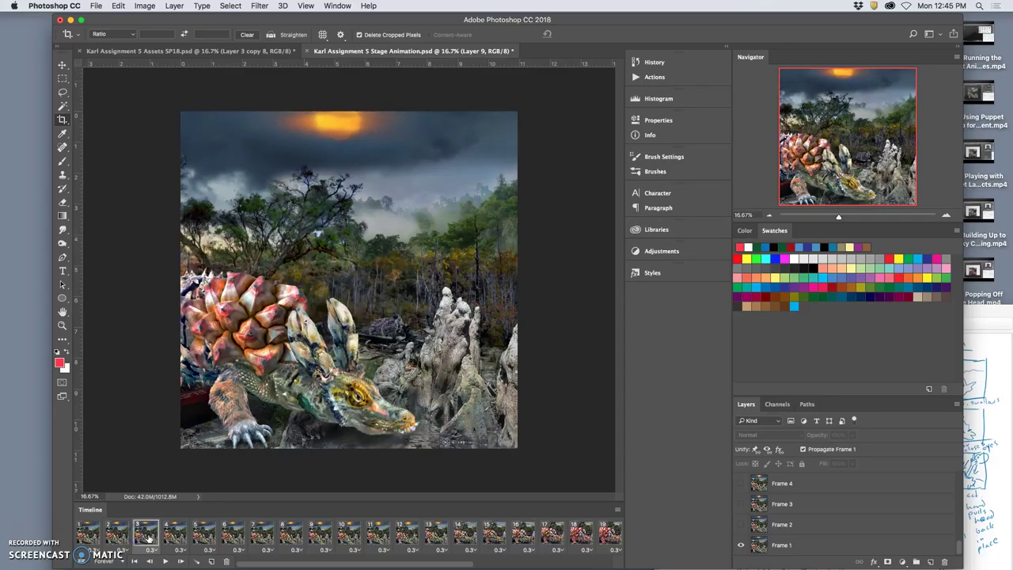
click(185, 536)
click(162, 538)
click(229, 561)
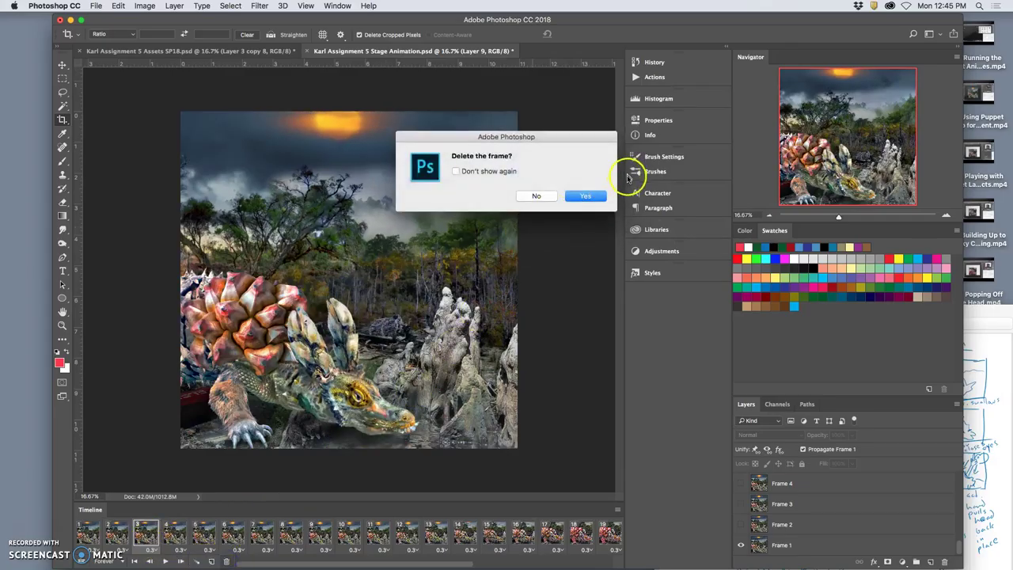
click(586, 196)
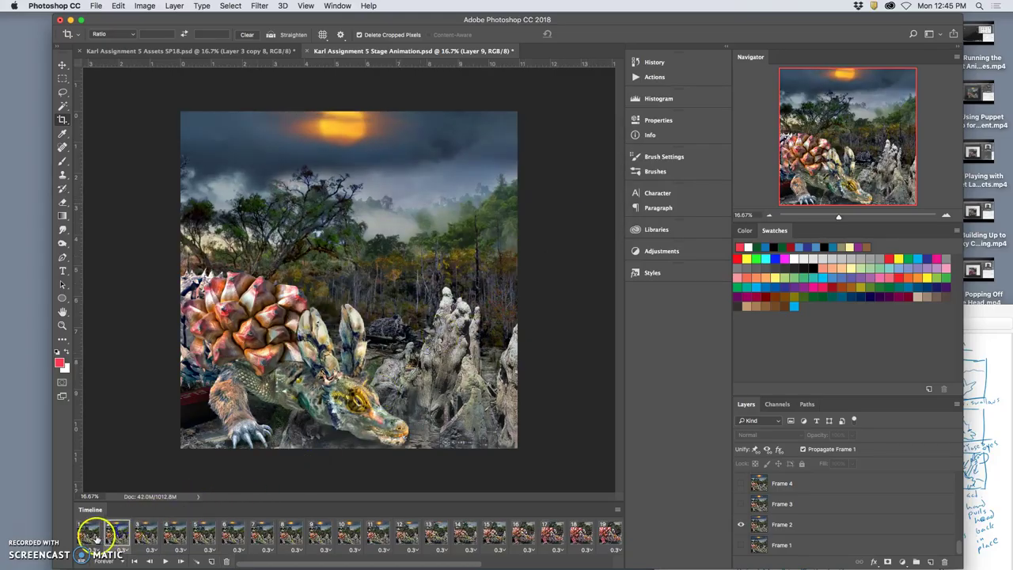
Step through frames 1 to 8 to review the remaining poses
click(93, 534)
click(117, 536)
click(144, 537)
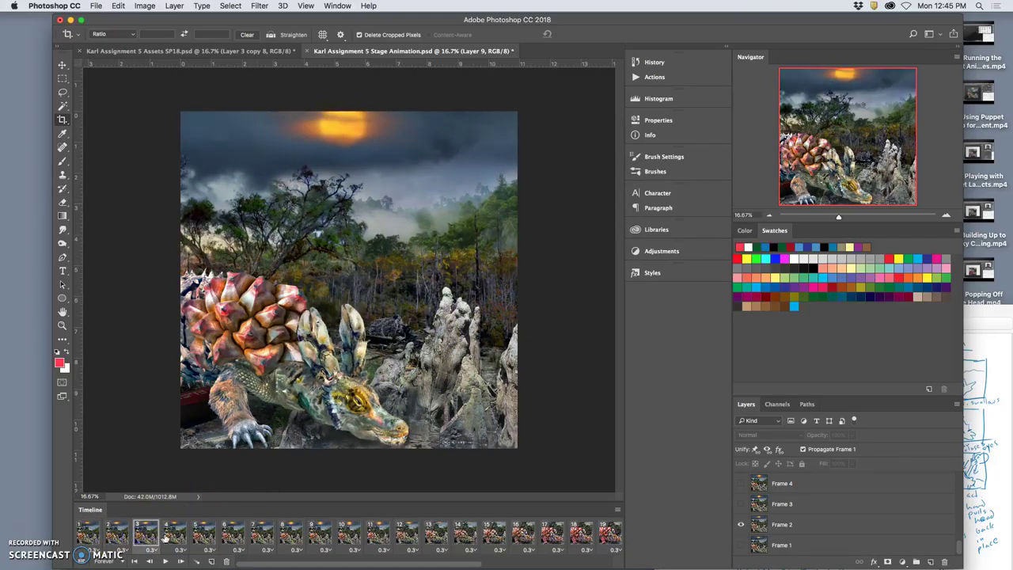
click(173, 536)
click(203, 536)
click(232, 535)
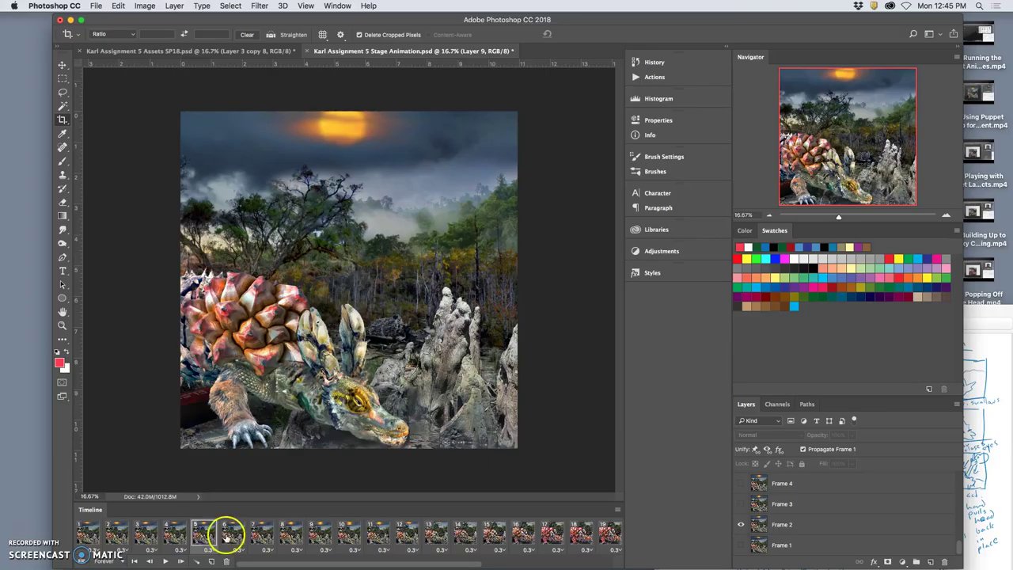
click(261, 536)
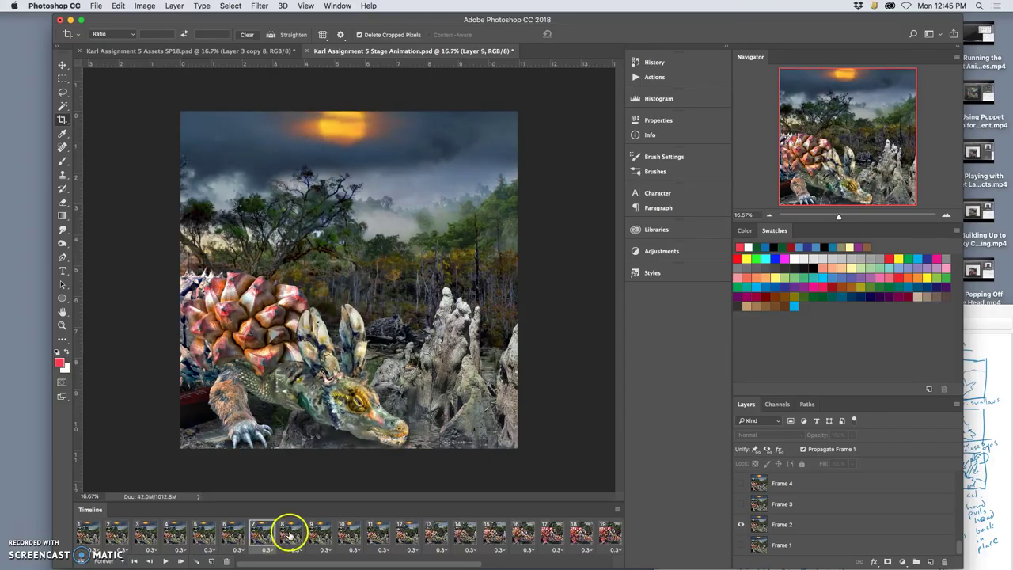
click(290, 536)
Go back to frame 5, delete it and confirm, then view frame 4
click(265, 536)
click(230, 537)
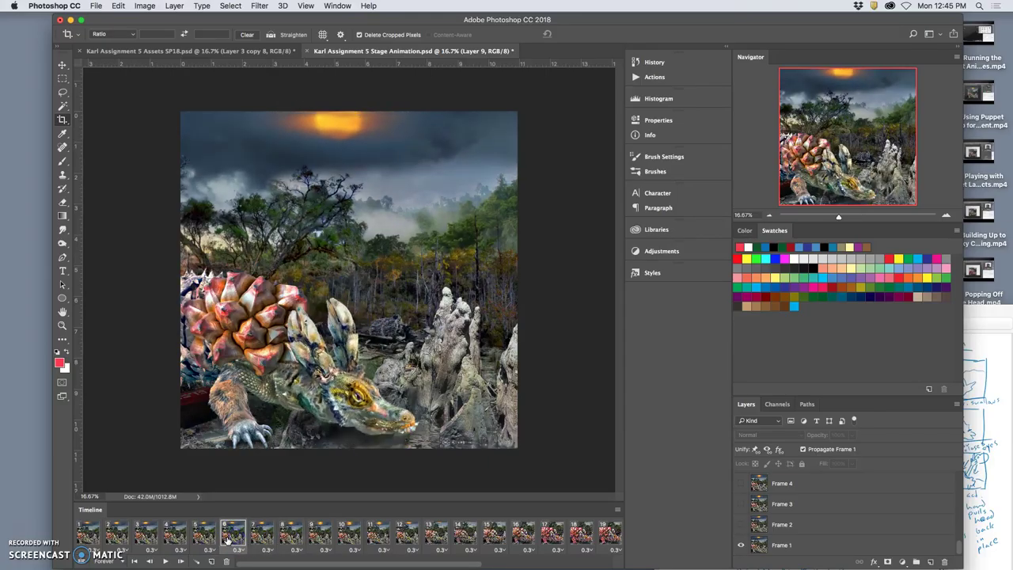
click(211, 539)
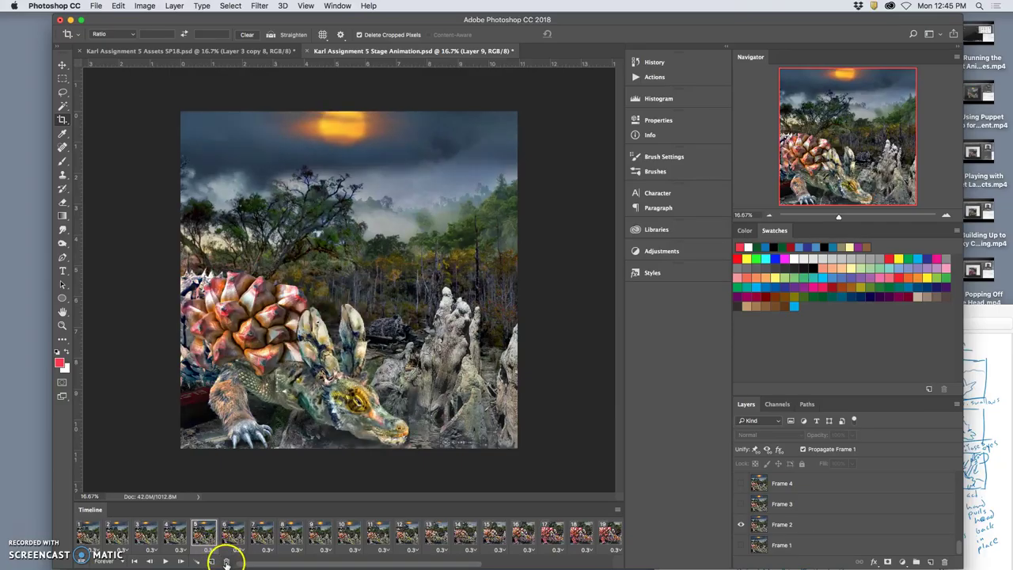
click(226, 562)
click(593, 198)
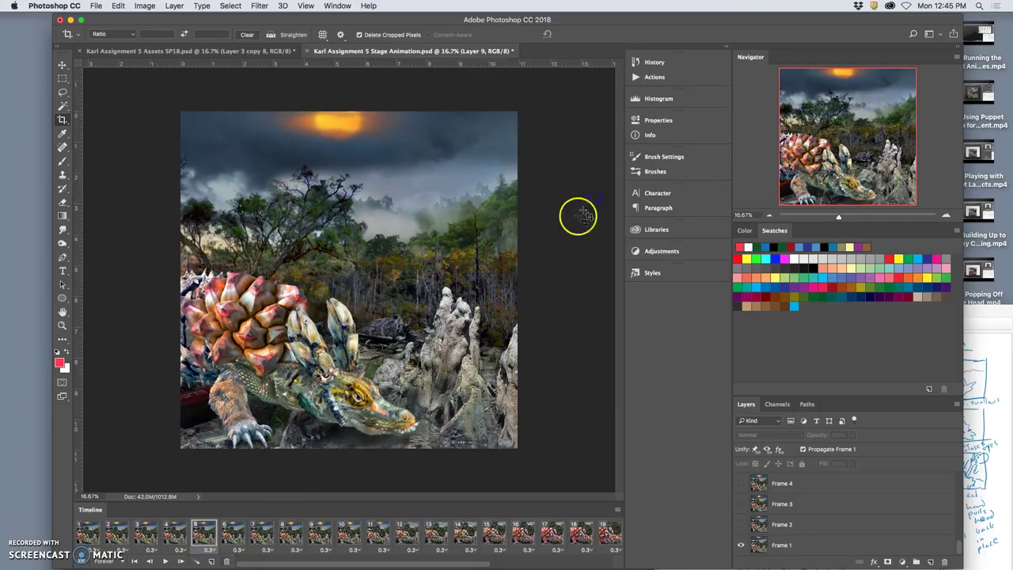
click(177, 539)
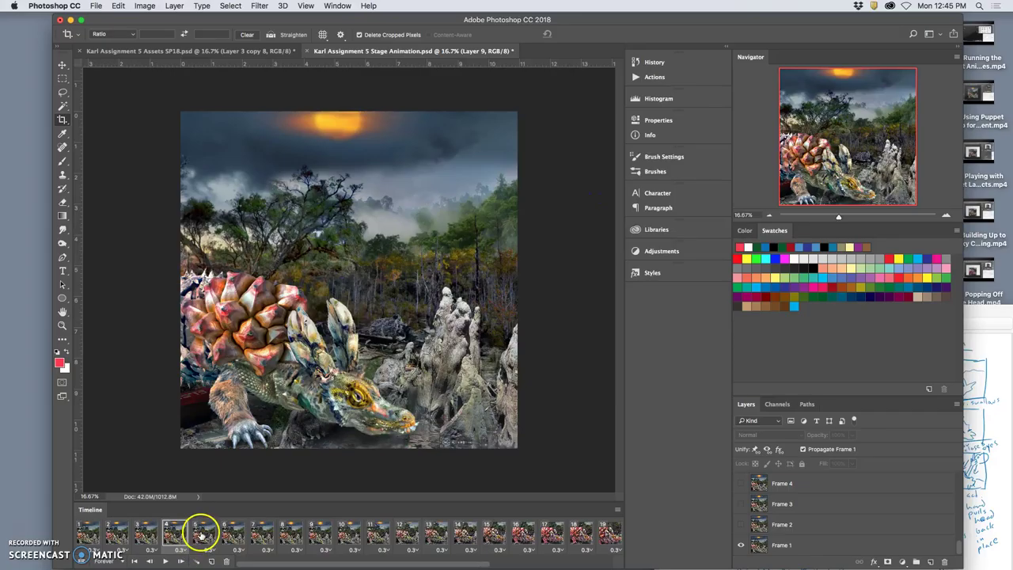
Drag frame 4 to the trash, then view frames 1 through 4
drag(179, 537, 227, 561)
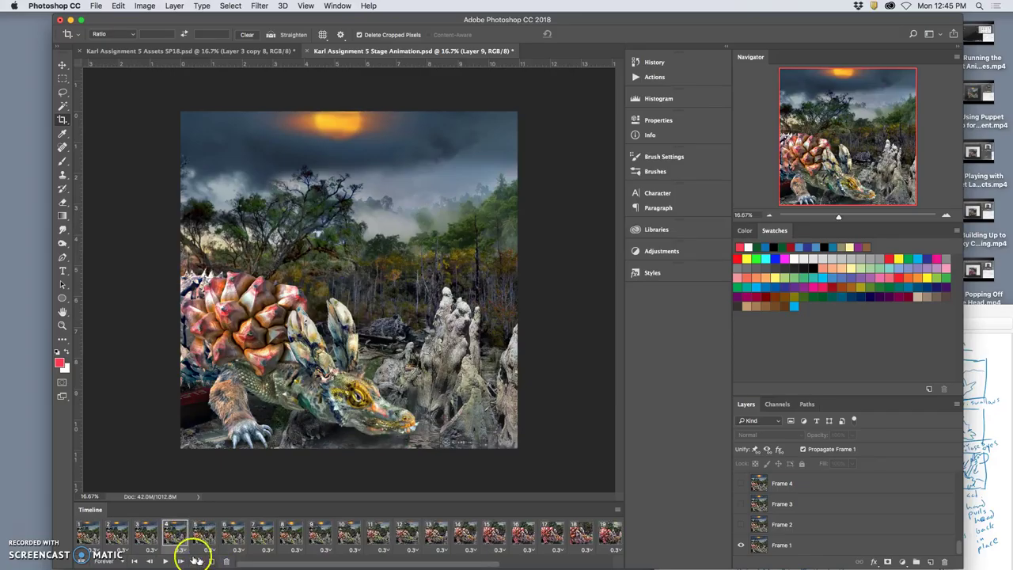
click(97, 536)
click(119, 537)
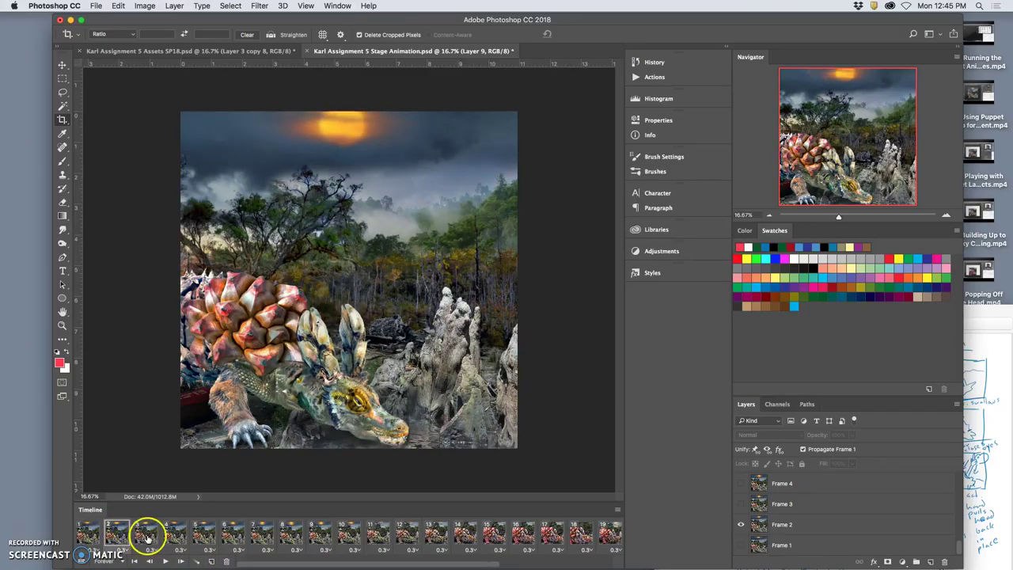
click(147, 538)
click(176, 537)
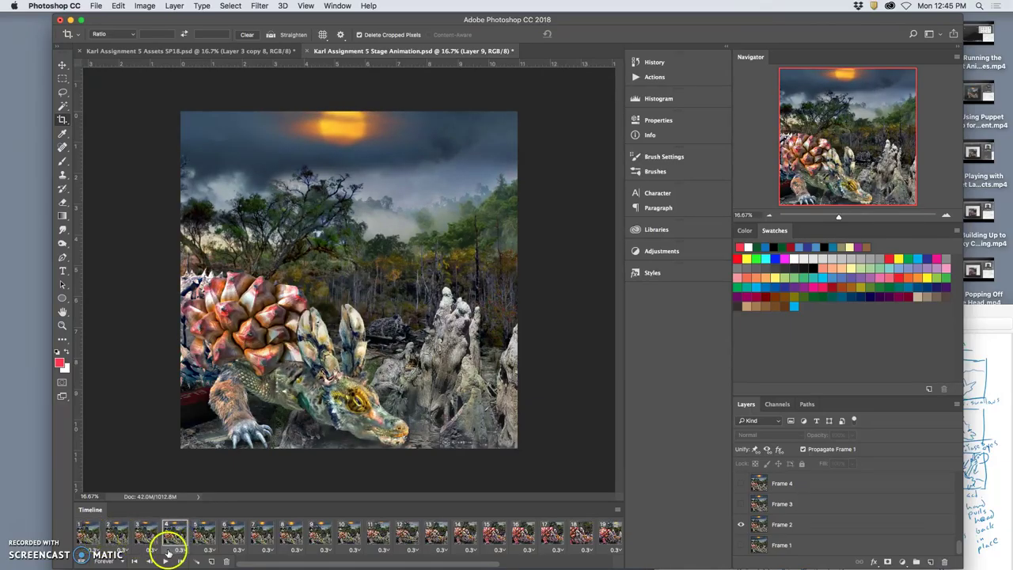
Preview and stop the playback, then step from frame 1 through frame 5
click(164, 561)
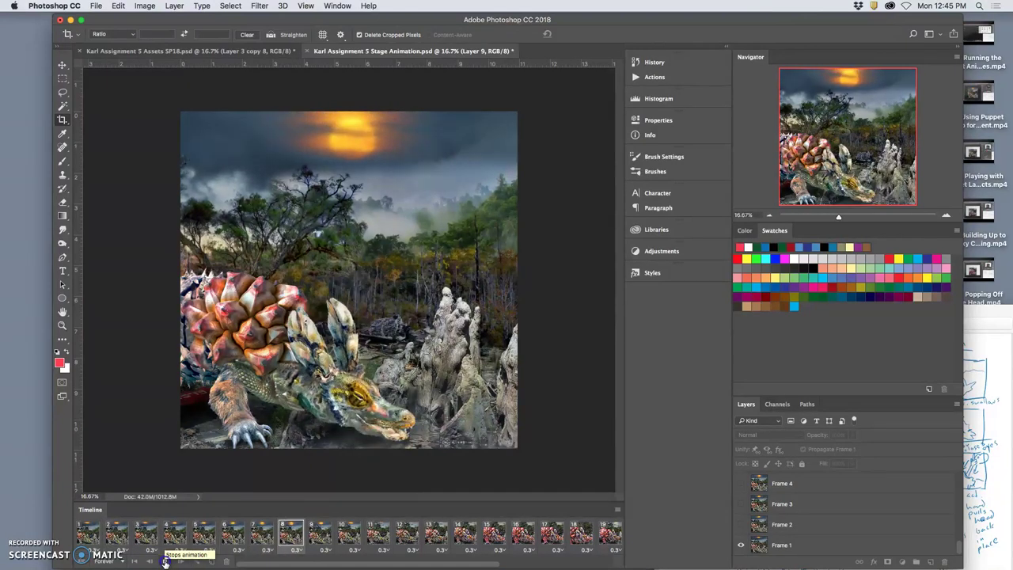
click(162, 562)
click(92, 537)
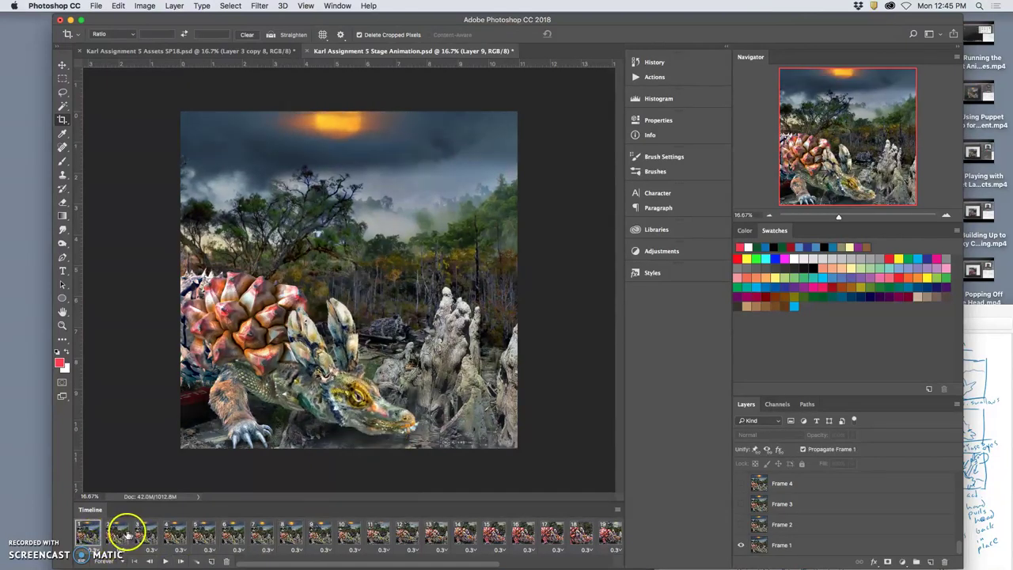
click(127, 534)
click(136, 537)
click(174, 535)
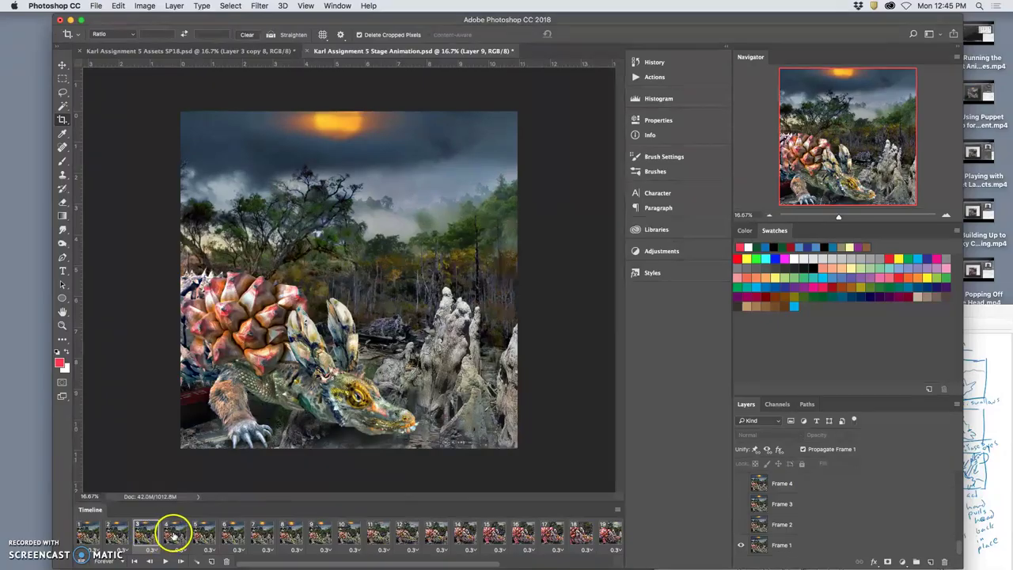
click(203, 536)
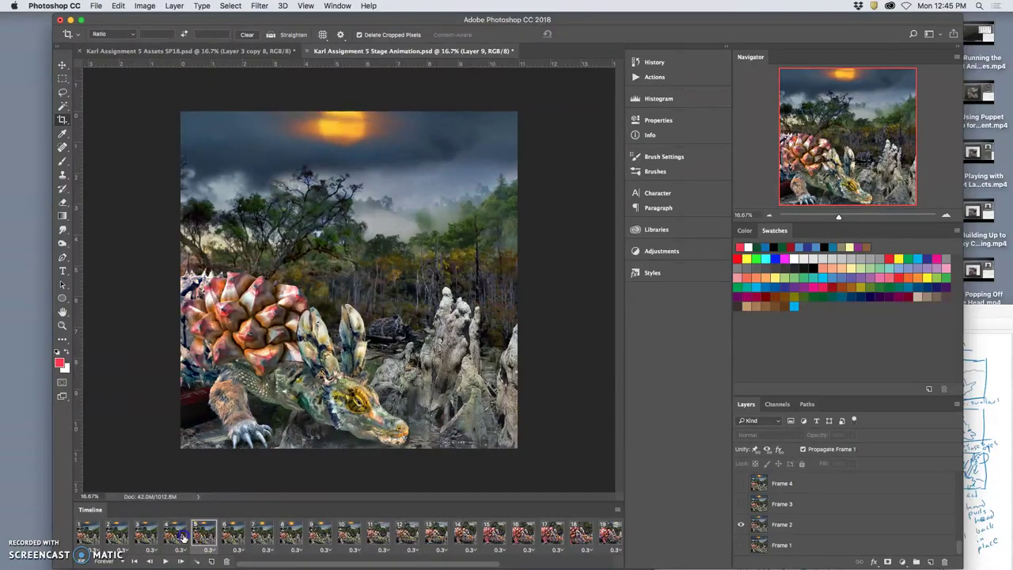
Compare frames 1, 2 and 3, ending on frame 1
click(147, 535)
click(118, 536)
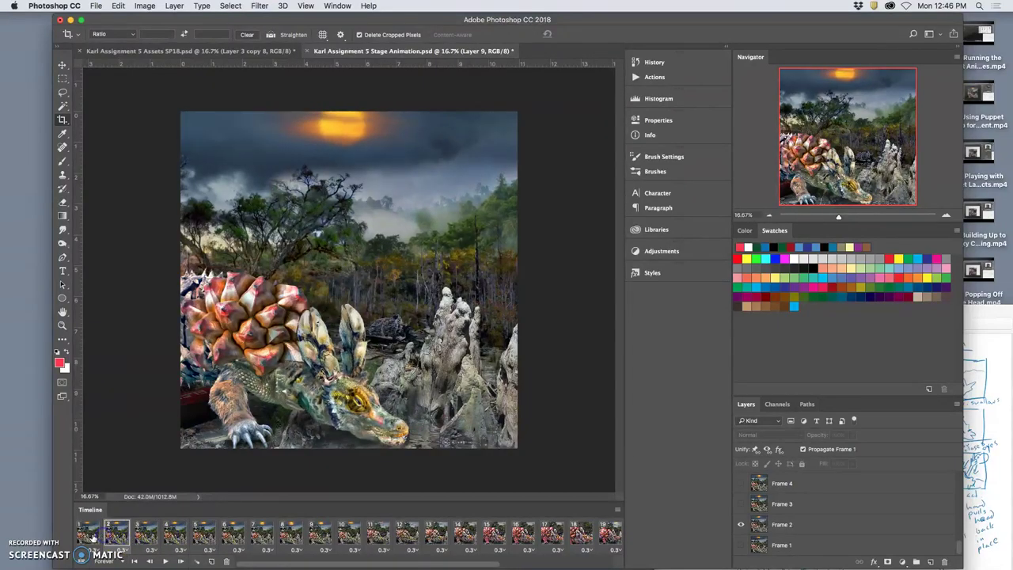
click(92, 537)
click(141, 537)
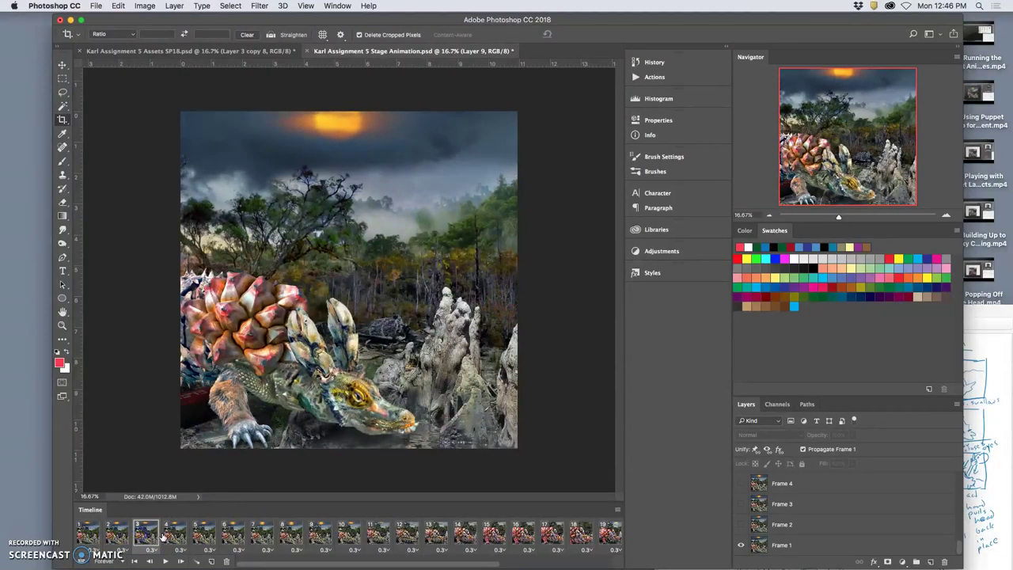
click(118, 536)
click(93, 538)
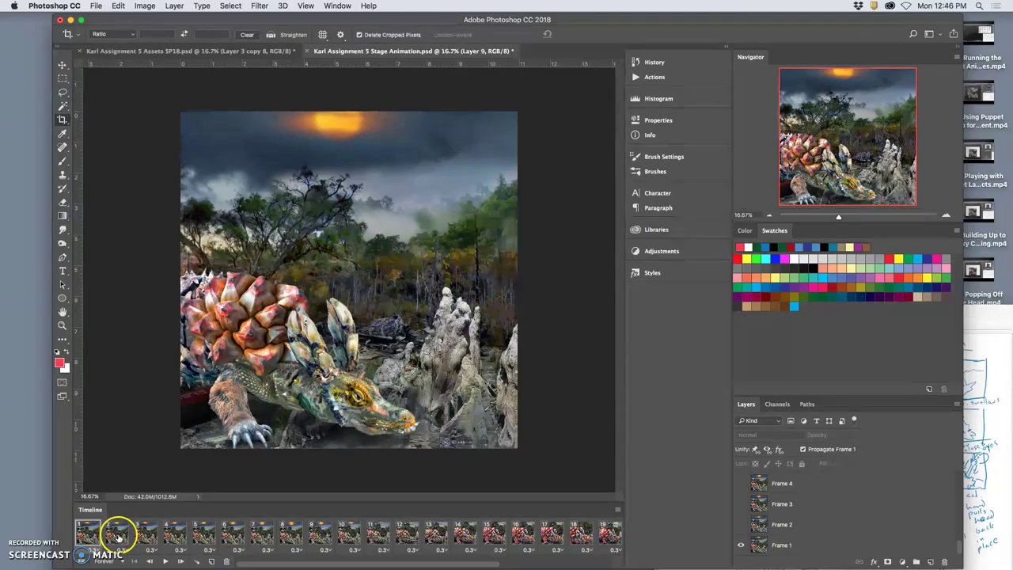
Lasso the sky-and-sun band on the Frame 1 layer and copy it to Layer 10
click(806, 545)
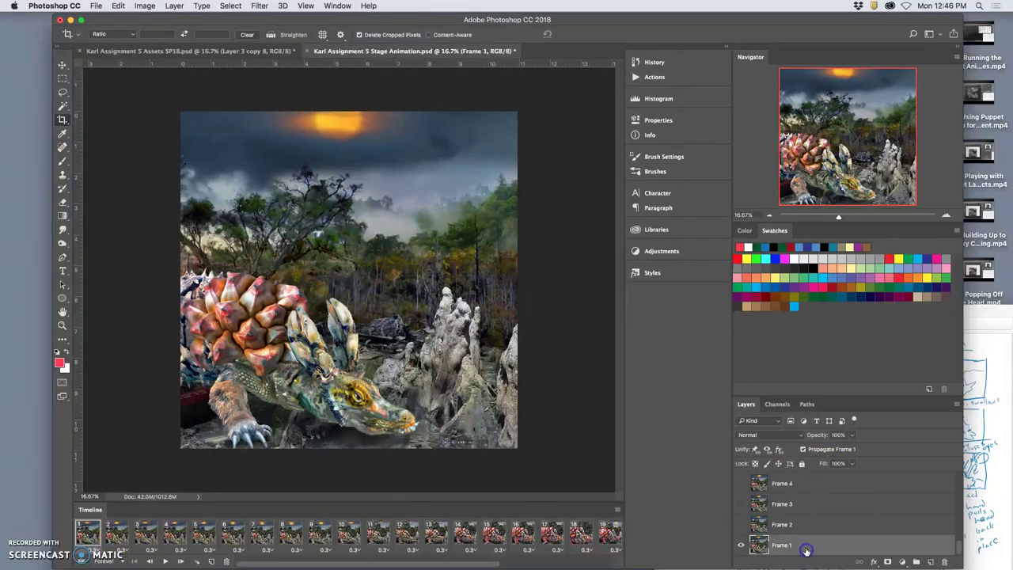
click(62, 92)
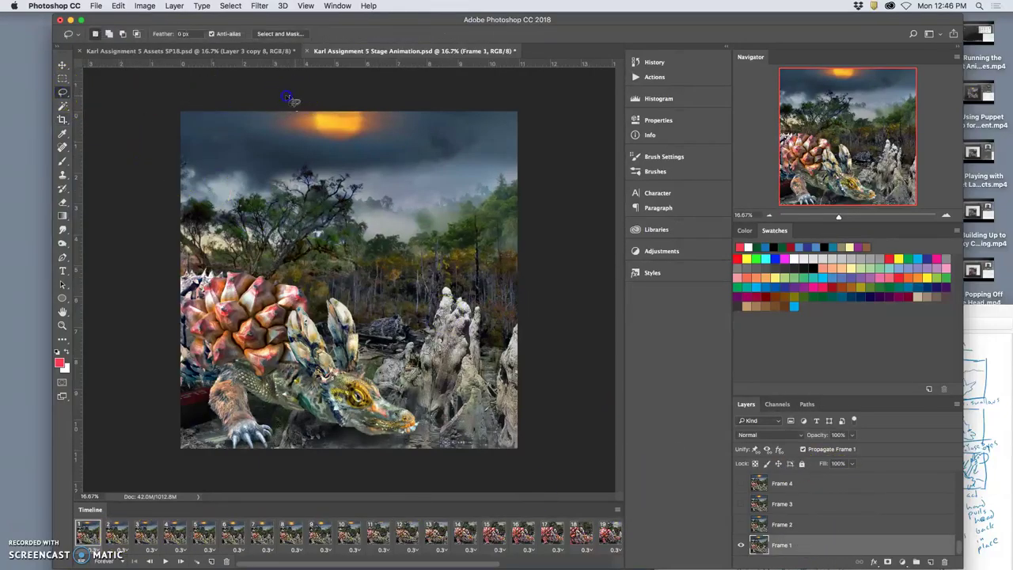
mouse_move(207, 109)
mouse_down()
mouse_move(177, 126)
mouse_move(220, 145)
mouse_up()
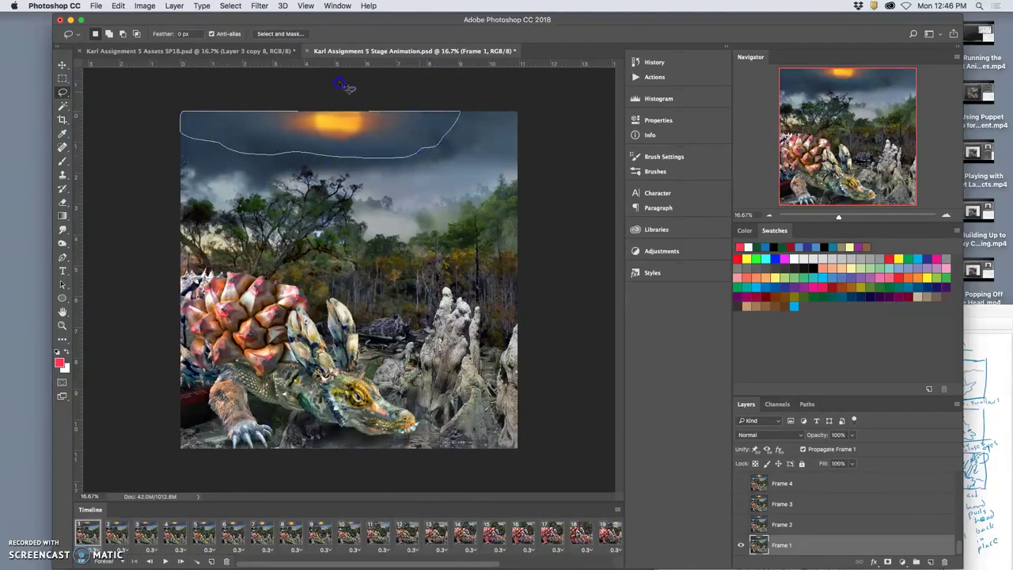
drag(341, 84, 338, 84)
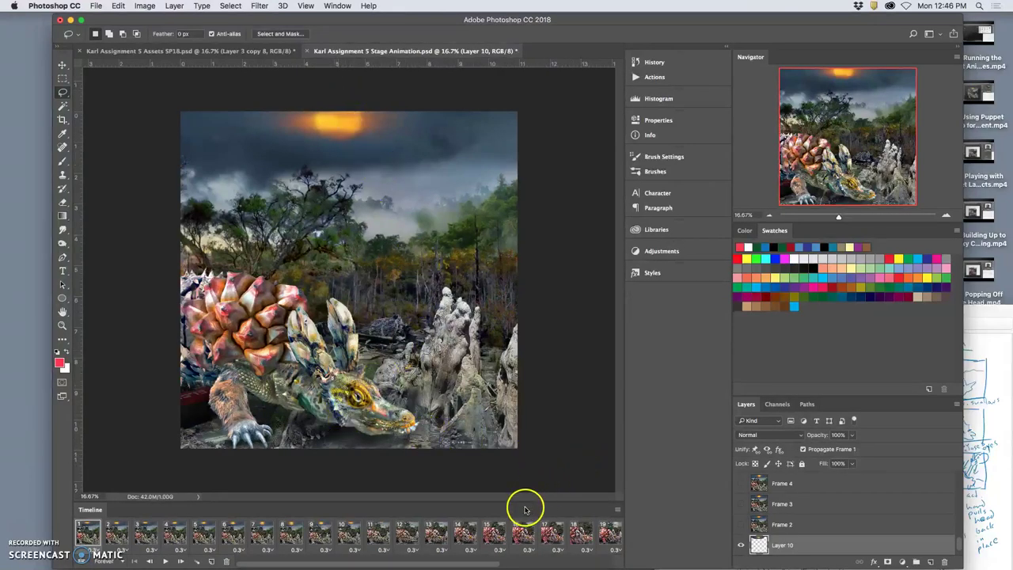
click(63, 201)
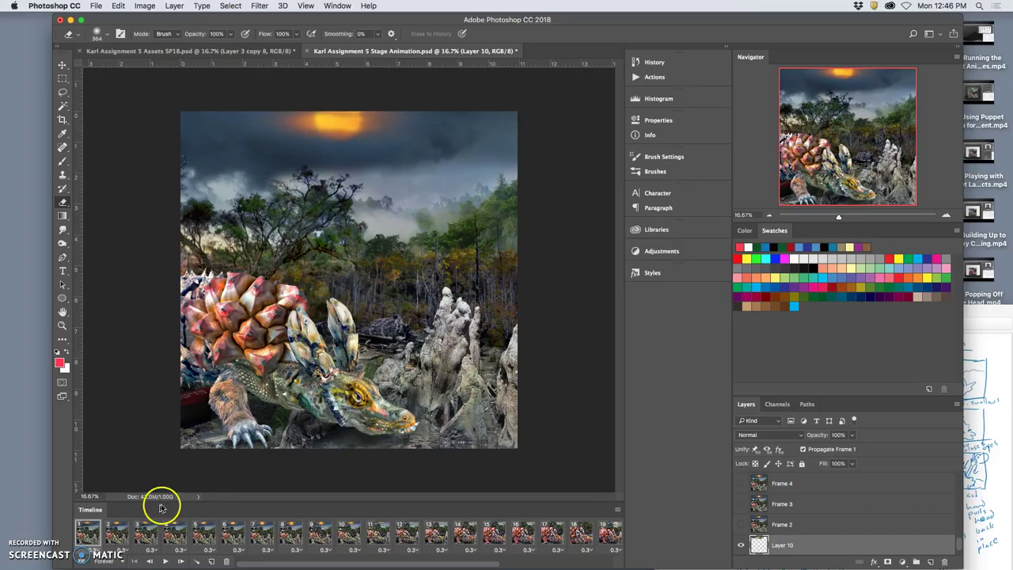
click(116, 534)
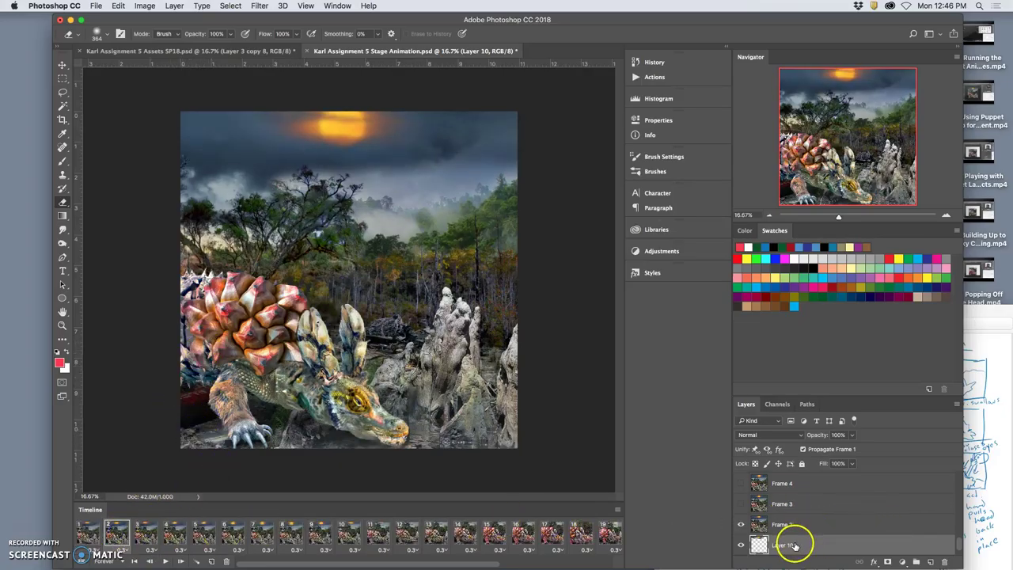
Put Layer 10 above Frame 2, shift the sky strip right, and scale it to about 105%
drag(791, 524, 790, 518)
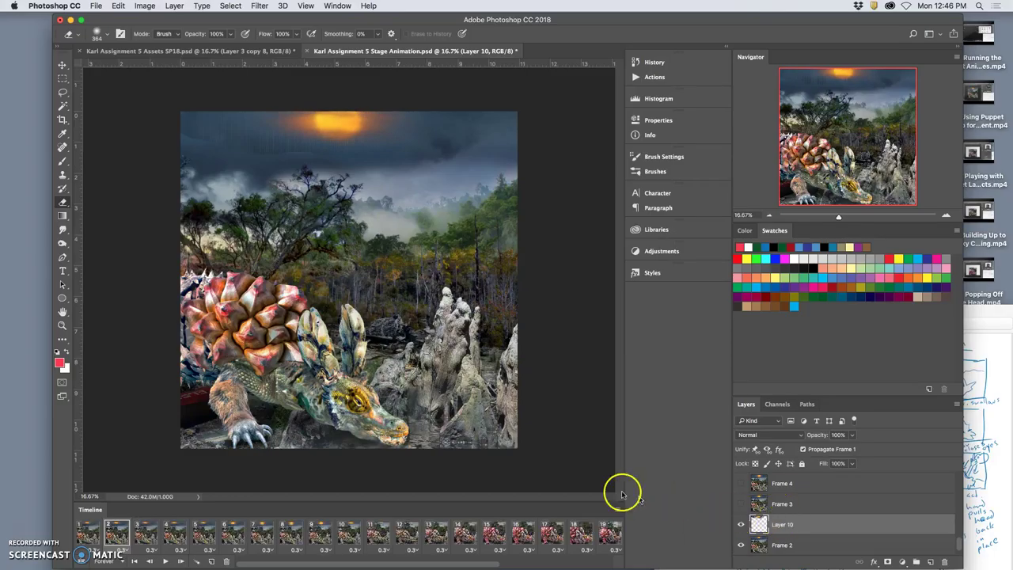
click(64, 64)
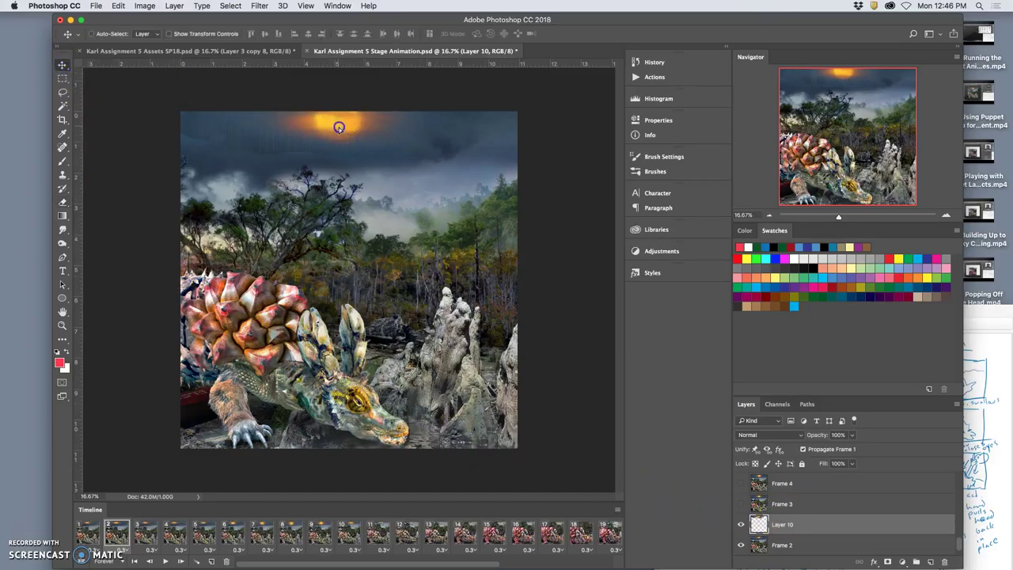
drag(339, 127, 348, 128)
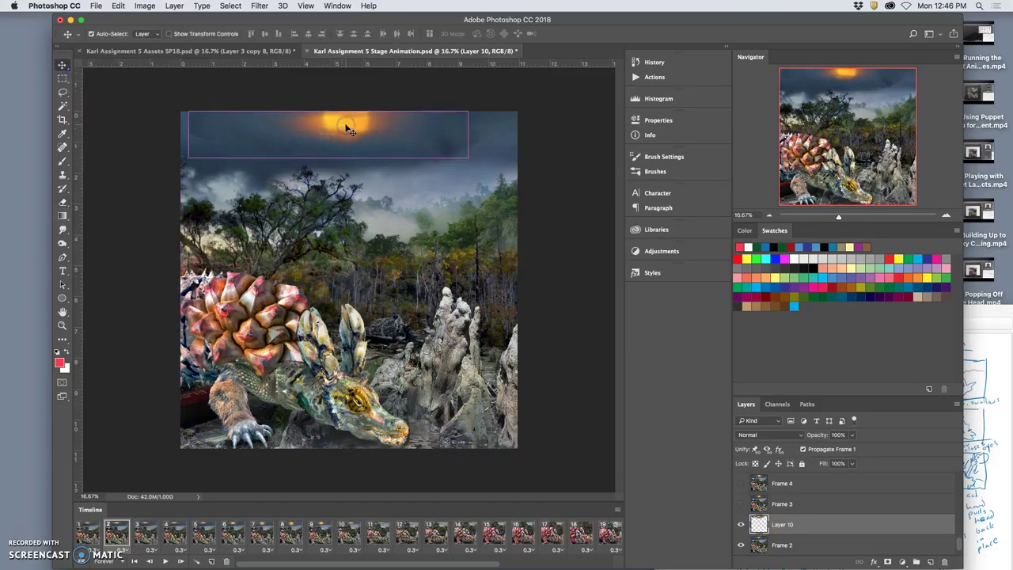
key(super+t)
drag(467, 156, 477, 185)
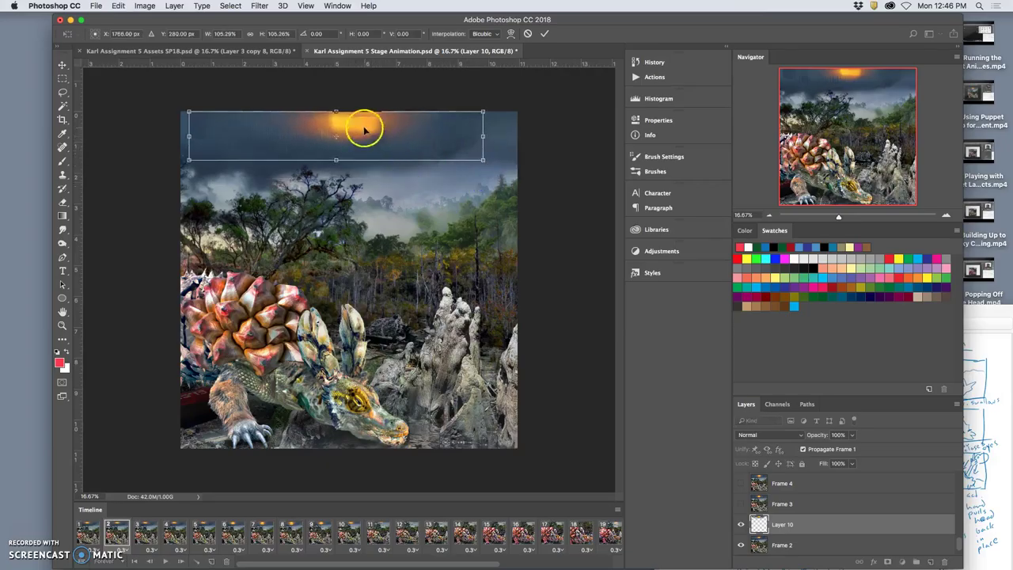
drag(362, 127, 358, 134)
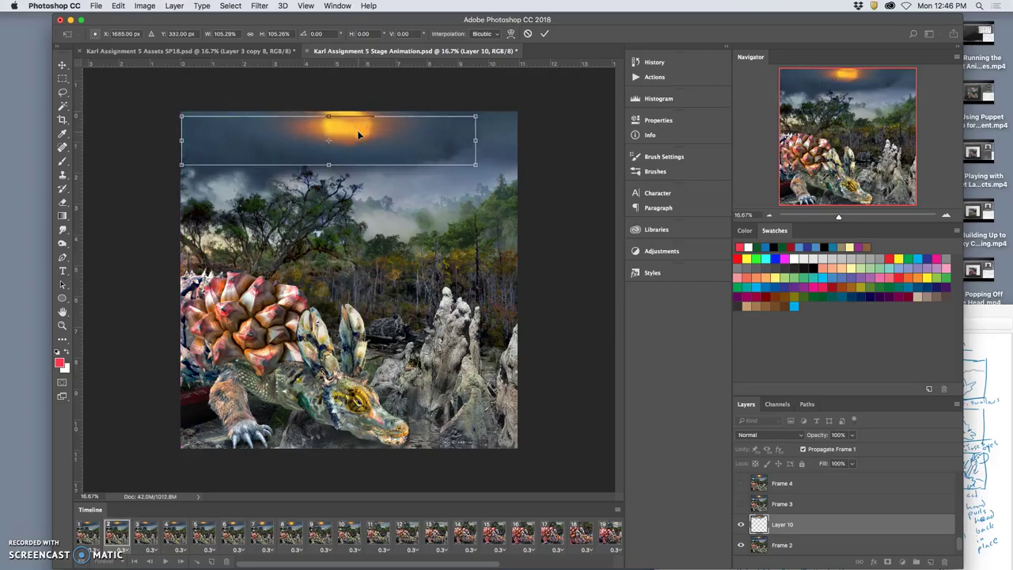
key(Return)
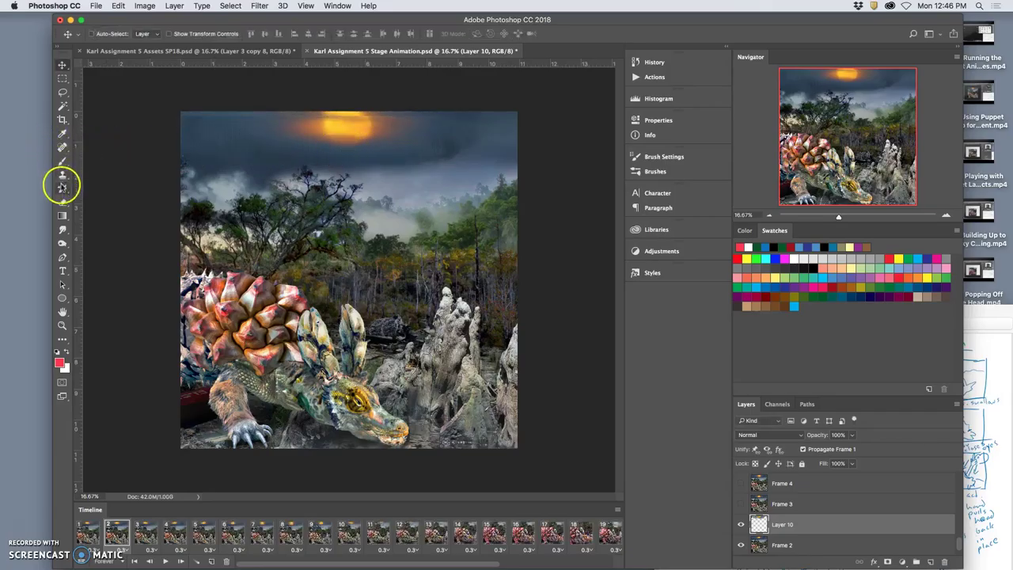
Select the Eraser with the Soft Round Pressure Size brush tip
click(62, 202)
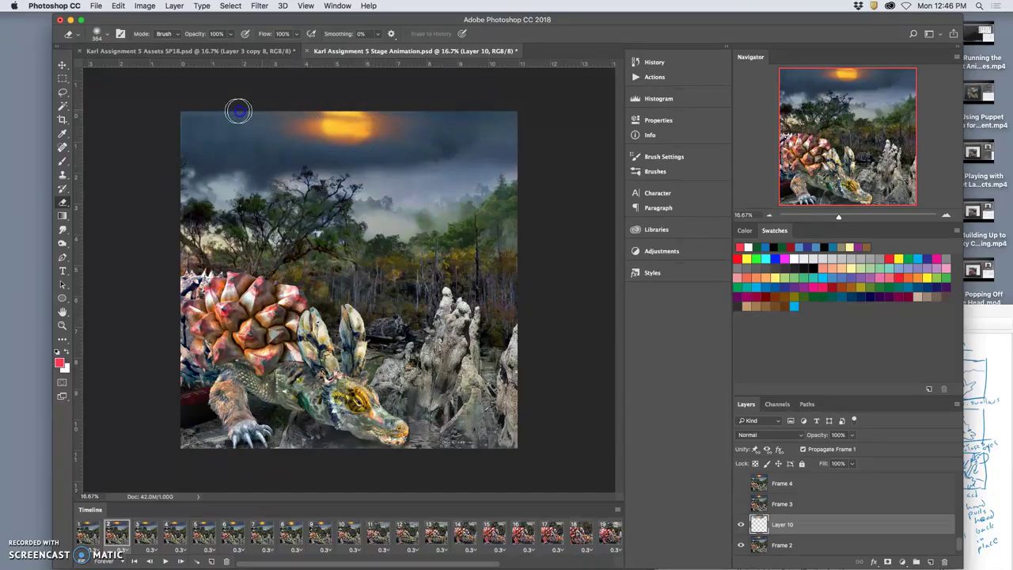
click(62, 93)
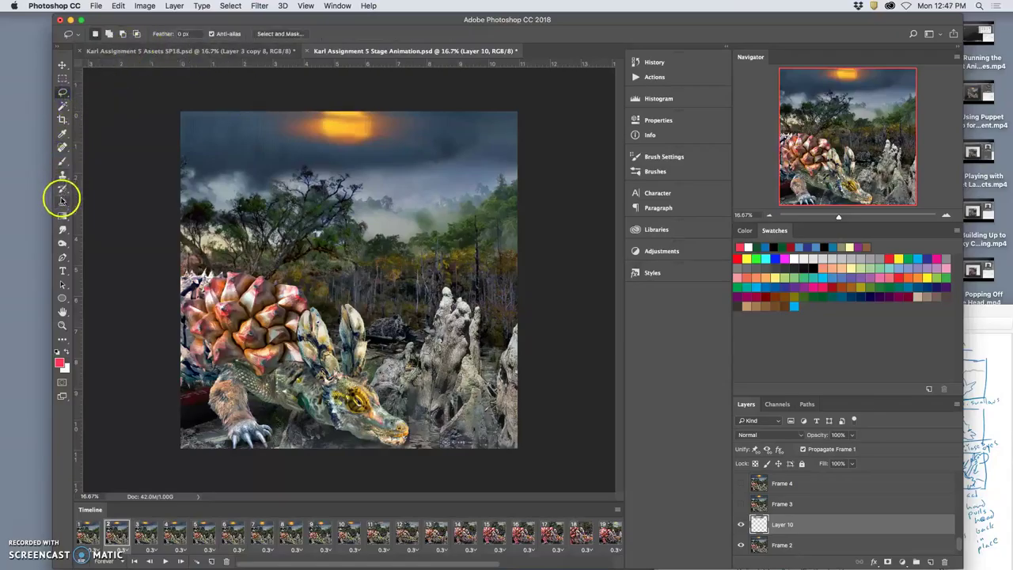
click(63, 200)
click(99, 33)
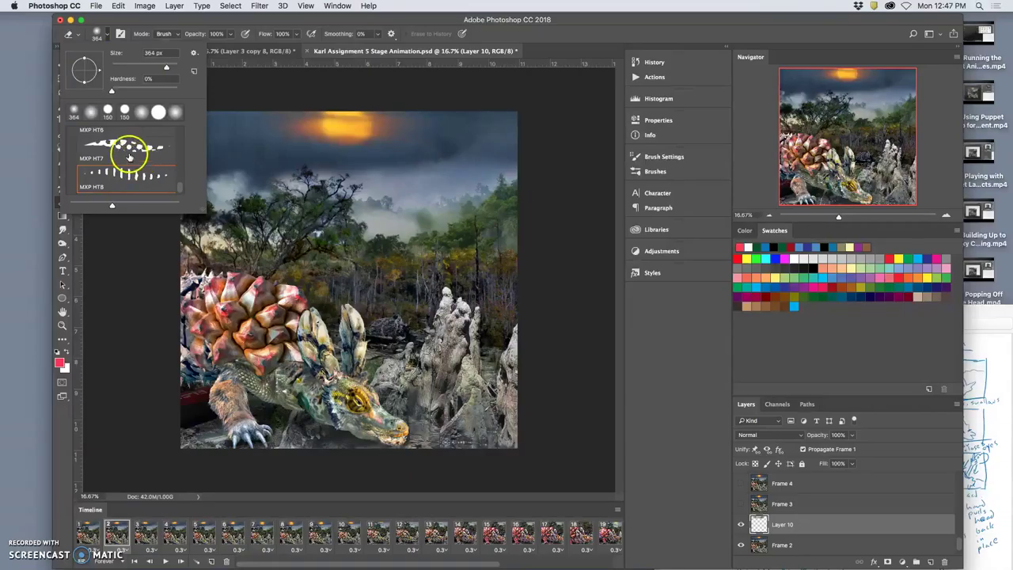
scroll(129, 156, up, 10)
scroll(127, 157, down, 2)
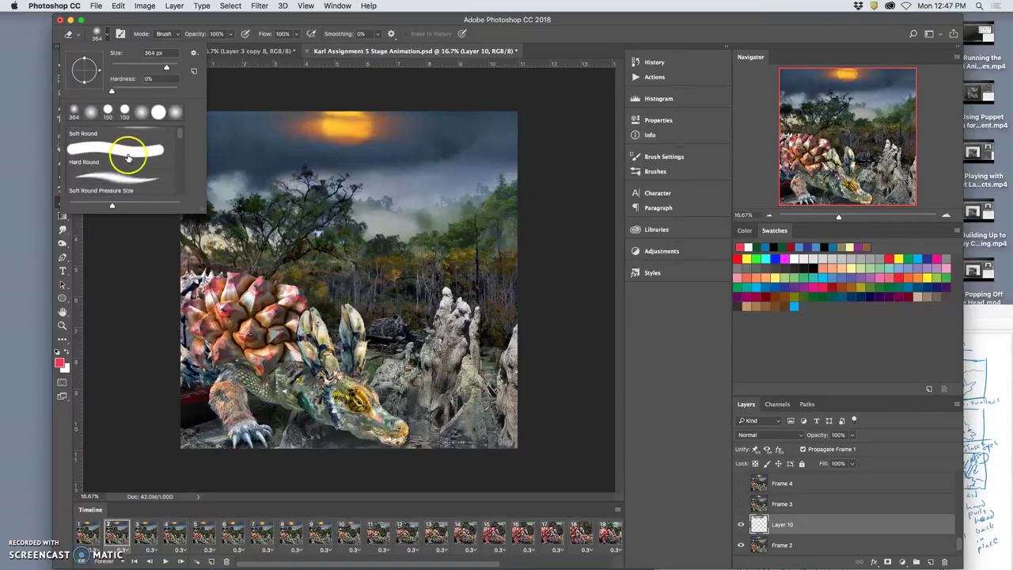
click(114, 185)
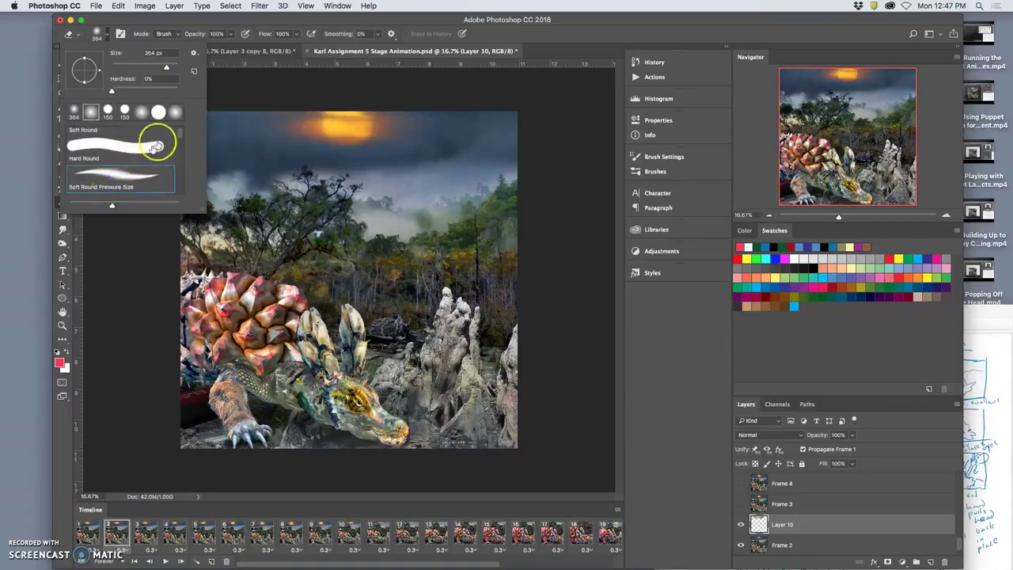
Softly erase the sky strip's upper left edge and the edge above the sun
click(251, 161)
mouse_move(220, 134)
mouse_down()
mouse_move(221, 111)
mouse_move(281, 171)
mouse_move(255, 161)
mouse_move(259, 144)
mouse_move(448, 169)
mouse_move(464, 140)
mouse_move(403, 142)
mouse_move(418, 116)
mouse_up()
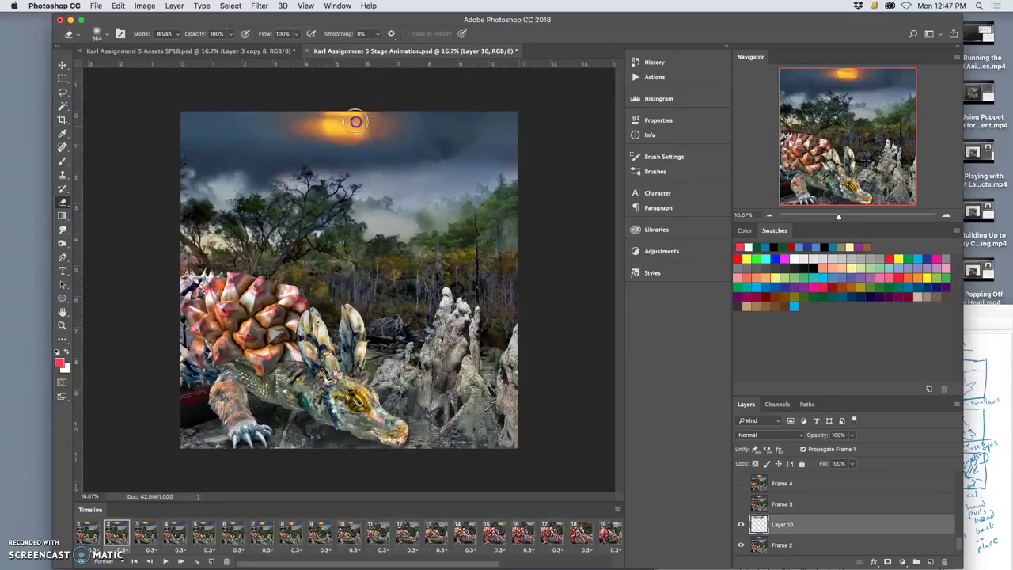
mouse_move(298, 109)
mouse_down()
mouse_move(414, 120)
mouse_move(417, 140)
mouse_move(368, 256)
mouse_up()
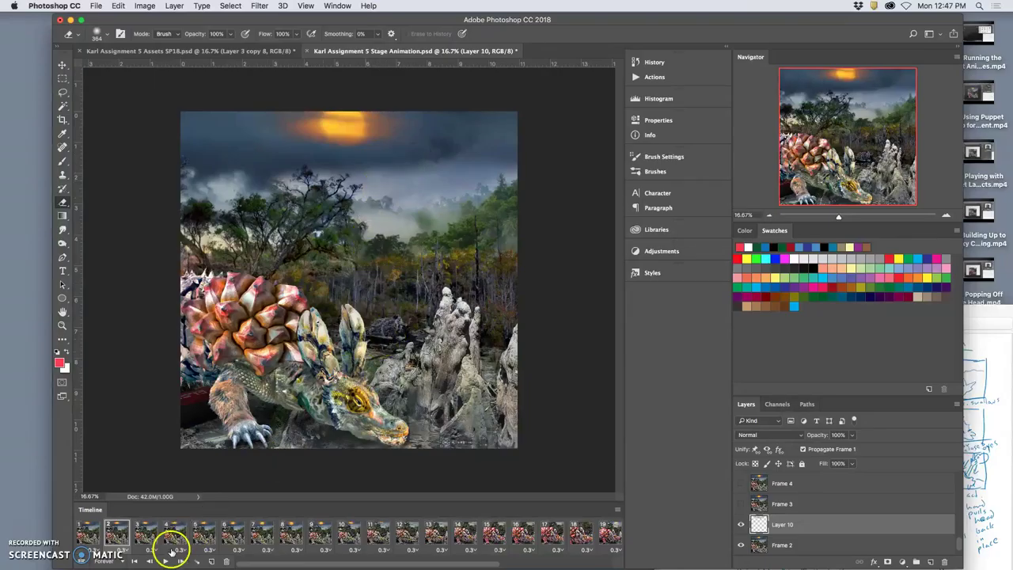
Preview animation frames 1 through 3 in the Timeline
click(89, 536)
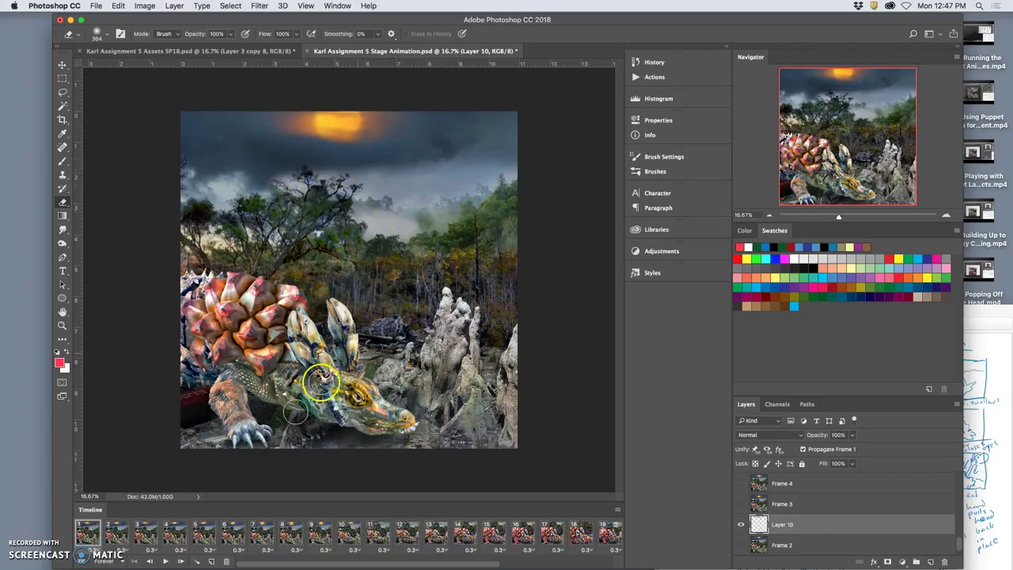
click(117, 537)
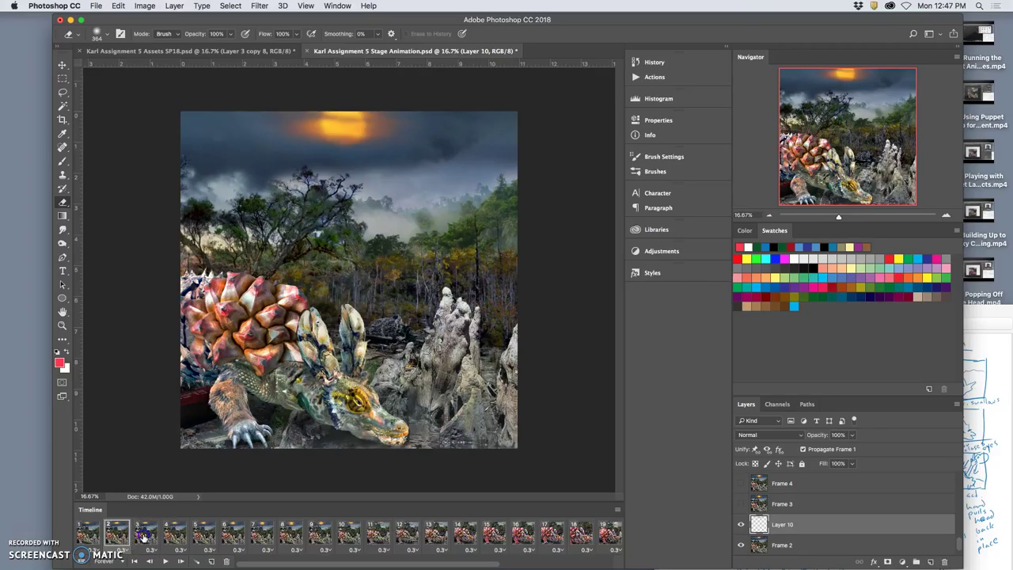
click(143, 535)
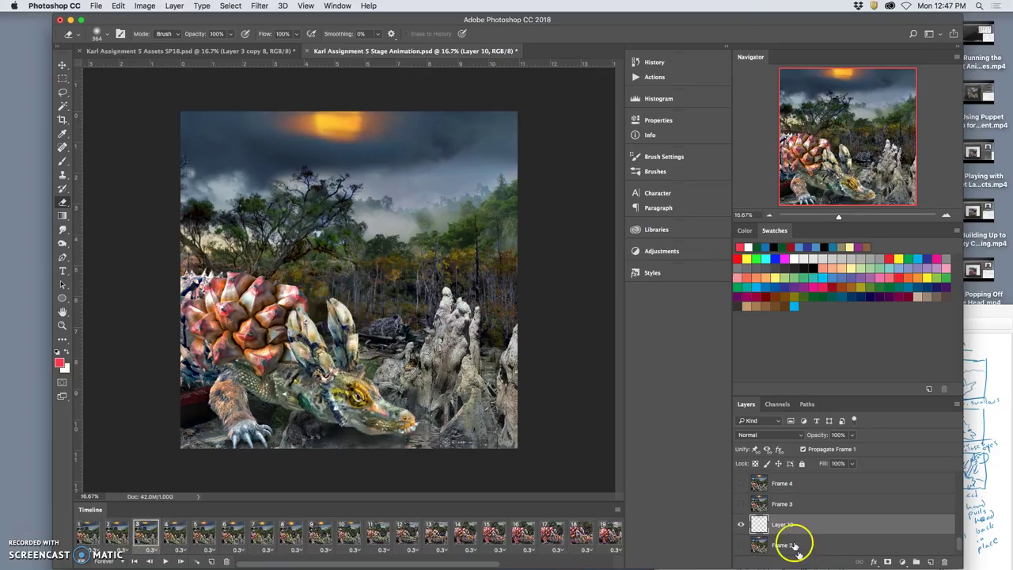
scroll(787, 530, down, 1)
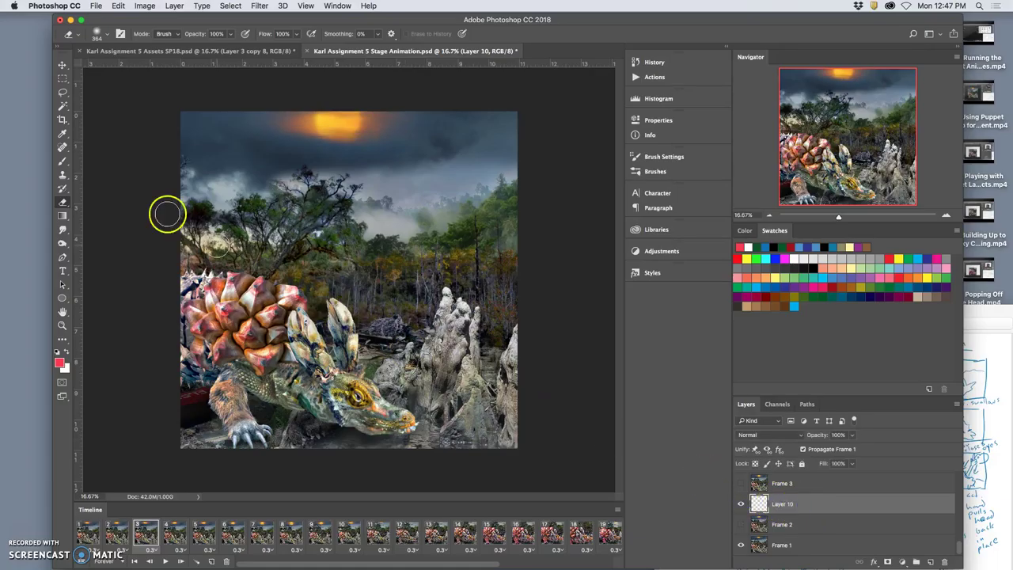
Nudge the Layer 10 sky slightly down-right and make the Frame 5 layer visible
click(62, 64)
drag(336, 129, 348, 136)
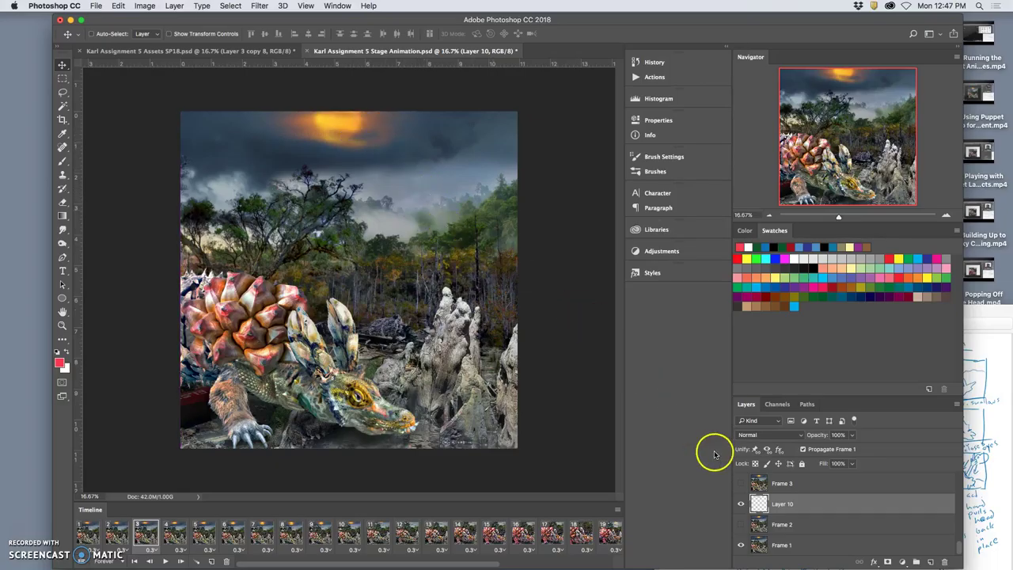
click(62, 92)
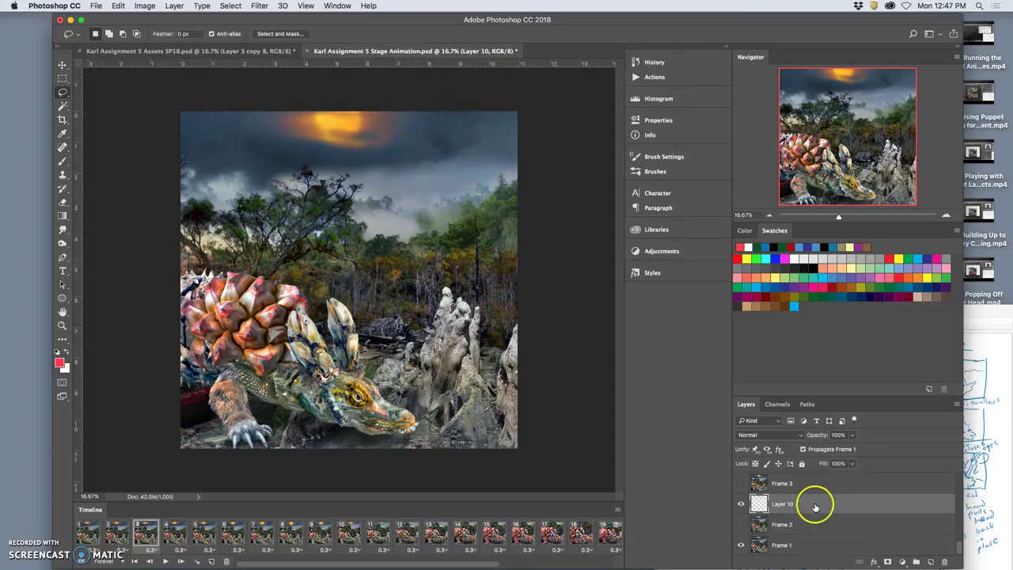
scroll(811, 505, up, 10)
scroll(810, 505, down, 7)
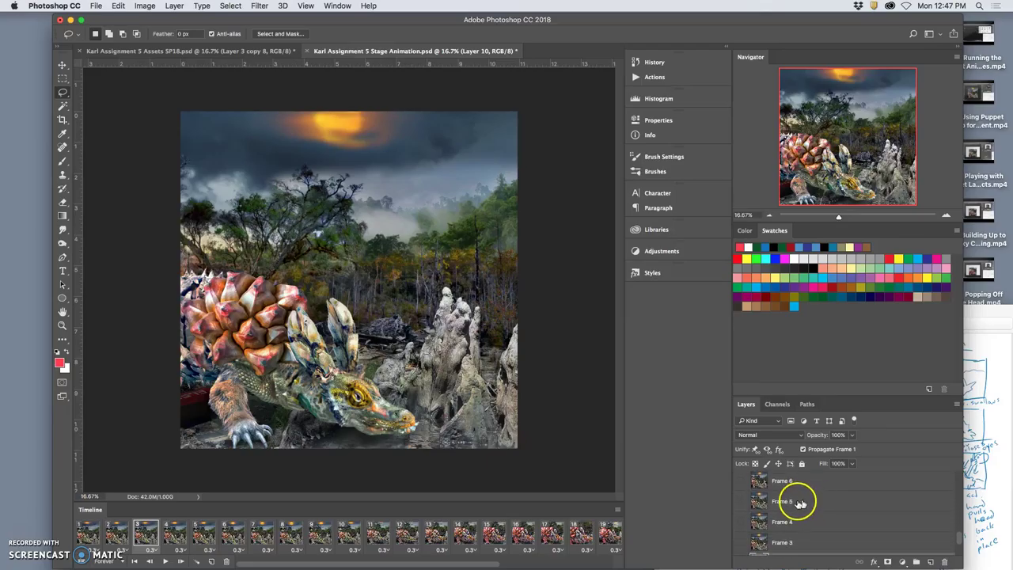
click(742, 501)
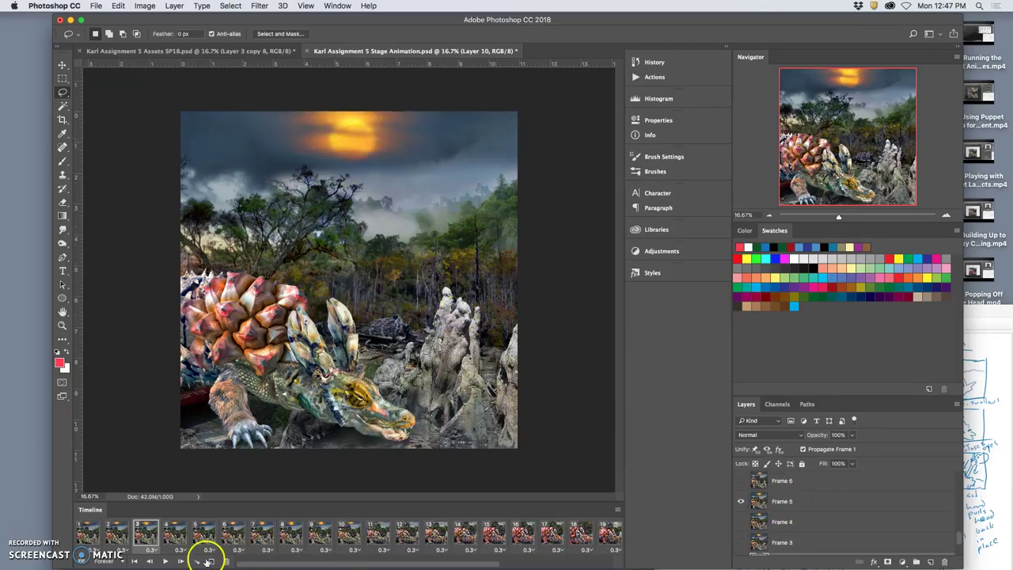
Step through the animation frames from frame 6 back to frame 1
click(221, 535)
click(204, 536)
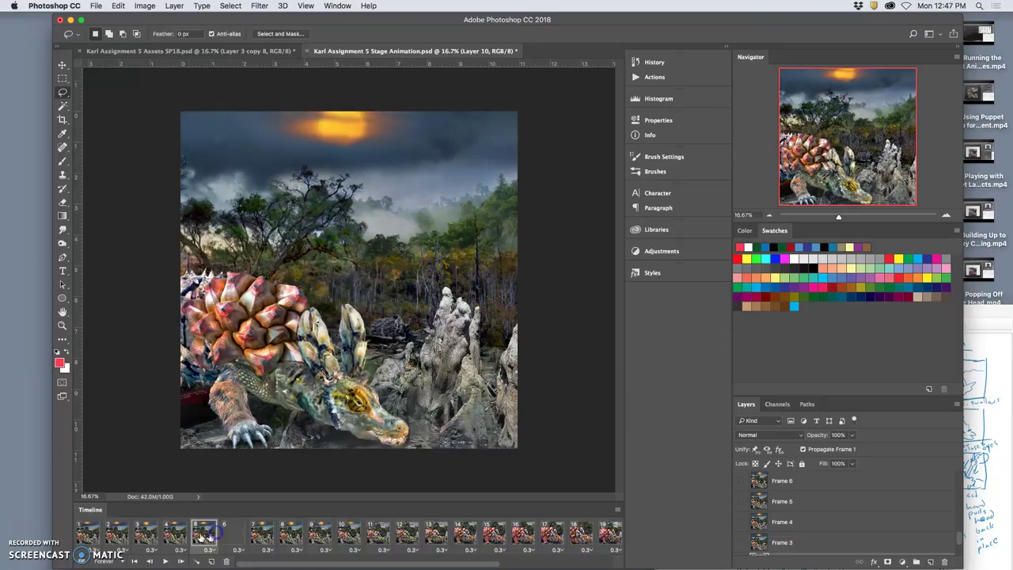
click(174, 535)
click(147, 535)
click(119, 535)
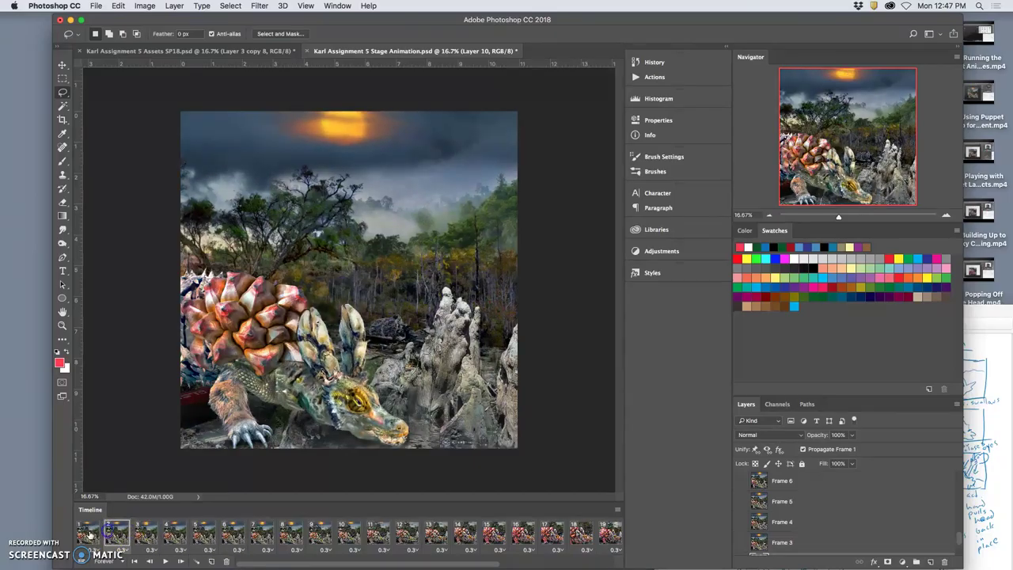
click(90, 535)
click(123, 535)
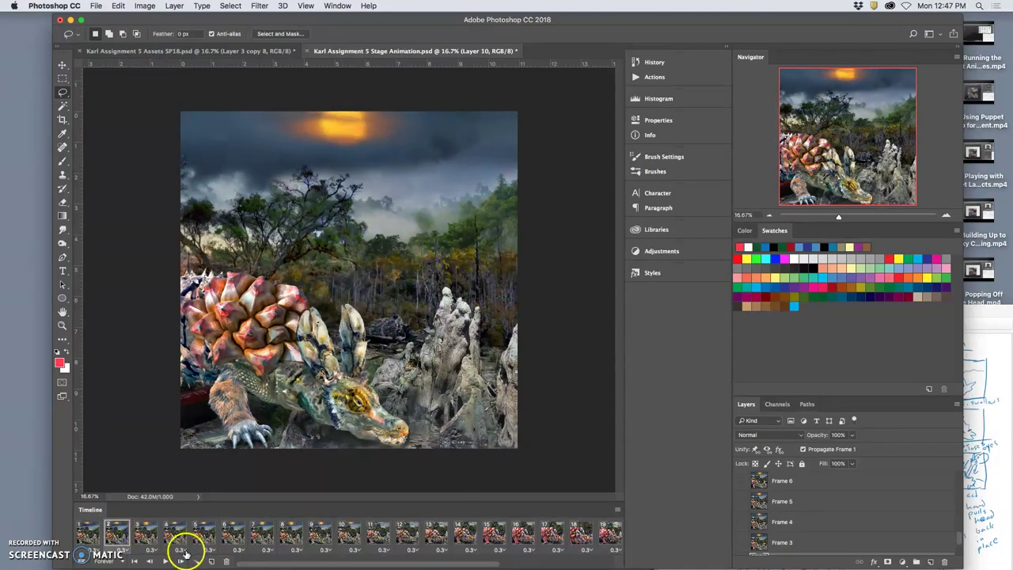
click(88, 535)
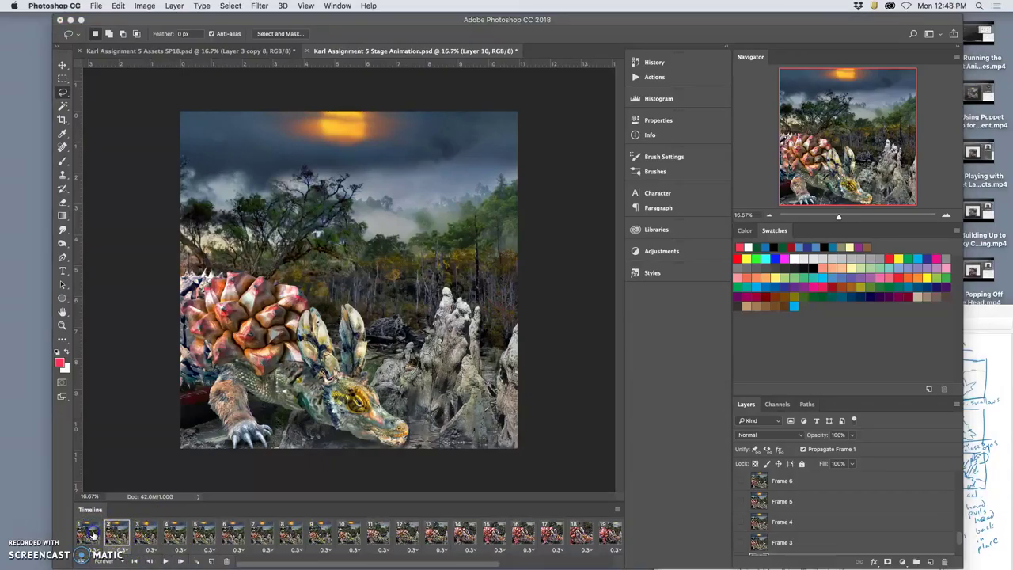
Select the old animation frames and drag them to the trash
drag(317, 536, 609, 538)
click(290, 535)
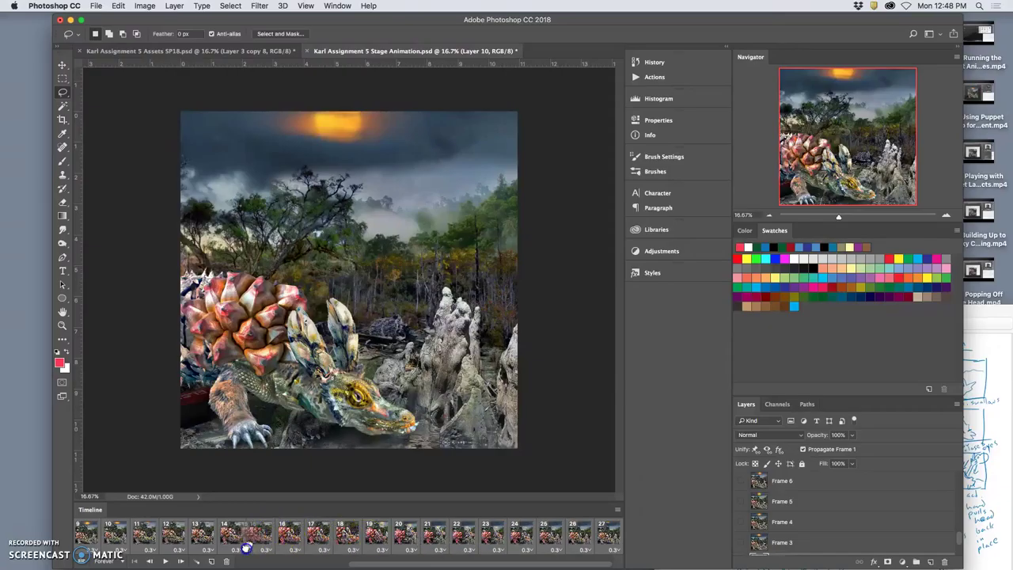
drag(227, 560, 229, 560)
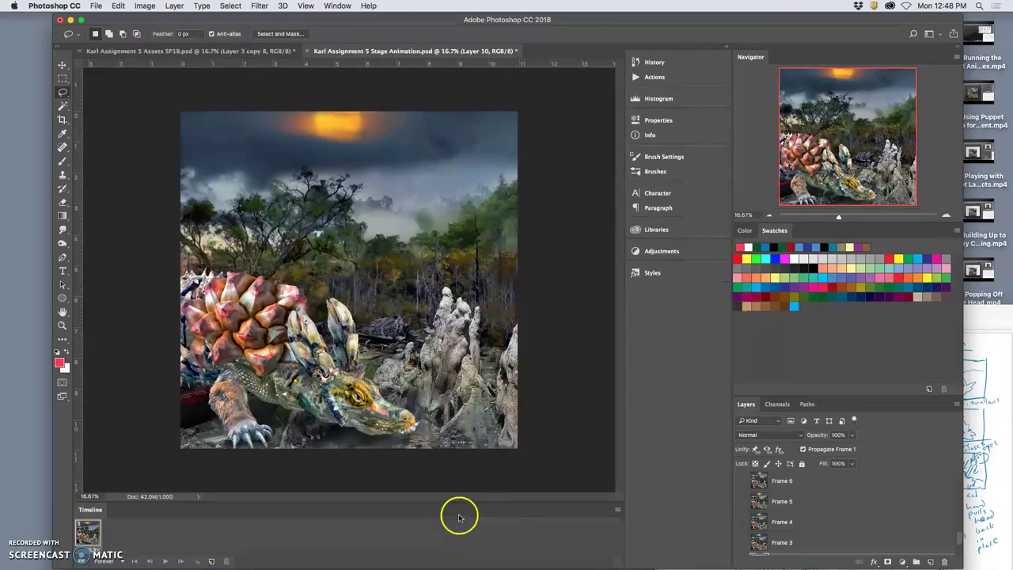
Rebuild the timeline with Make Frames From Layers and inspect frame 3
click(617, 509)
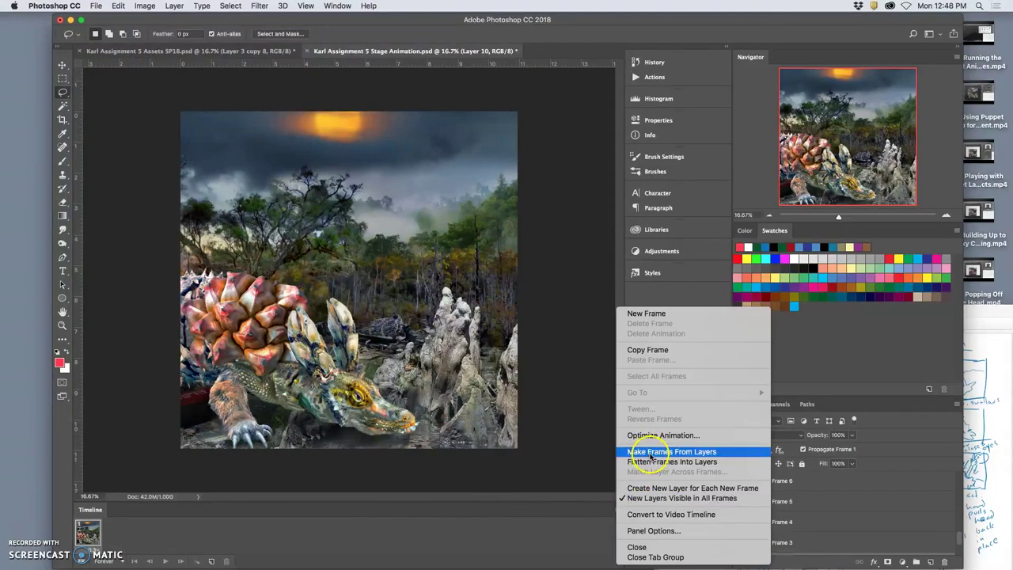
click(639, 451)
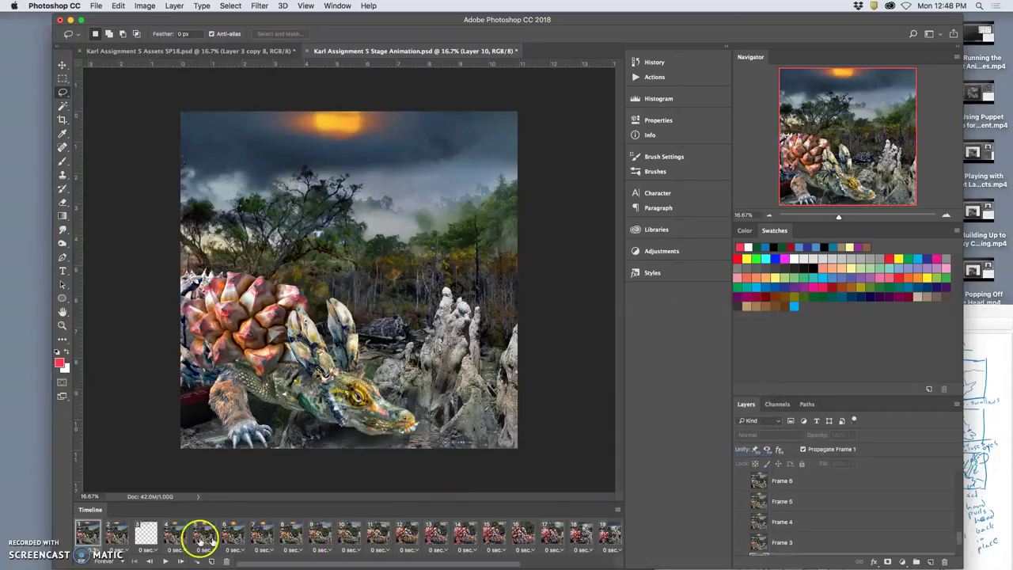
click(147, 536)
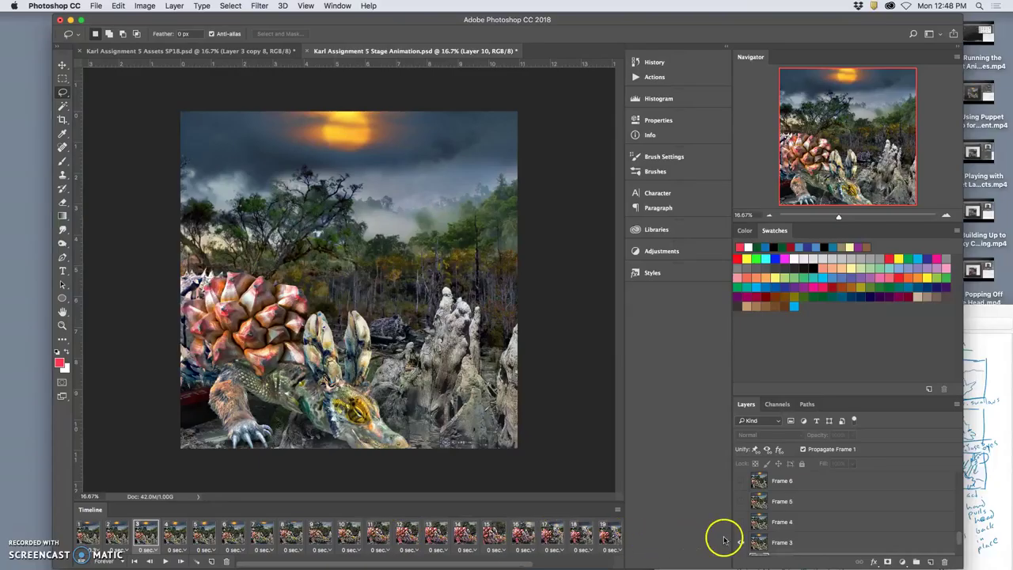
scroll(746, 534, down, 2)
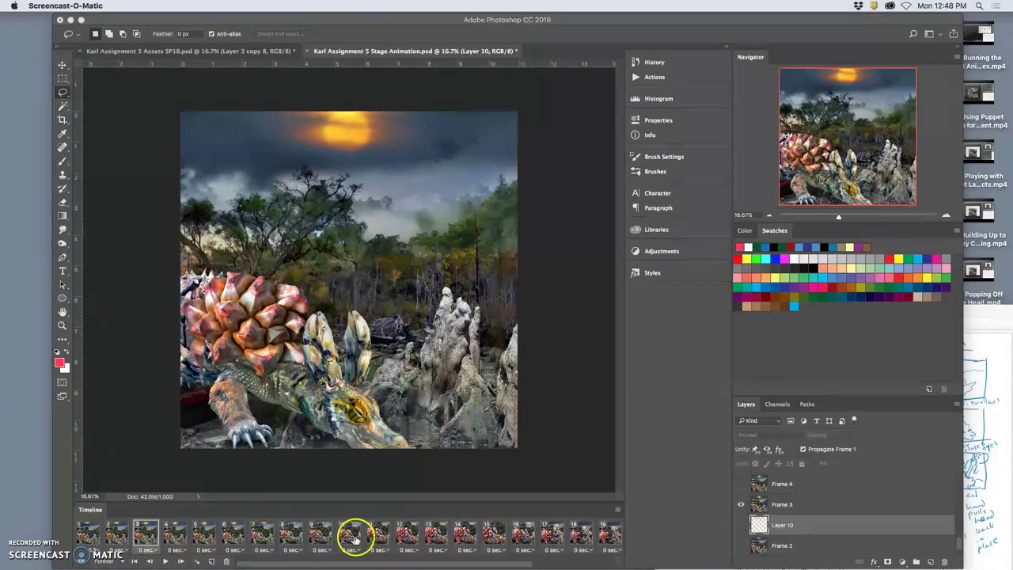
scroll(372, 539, right, 3)
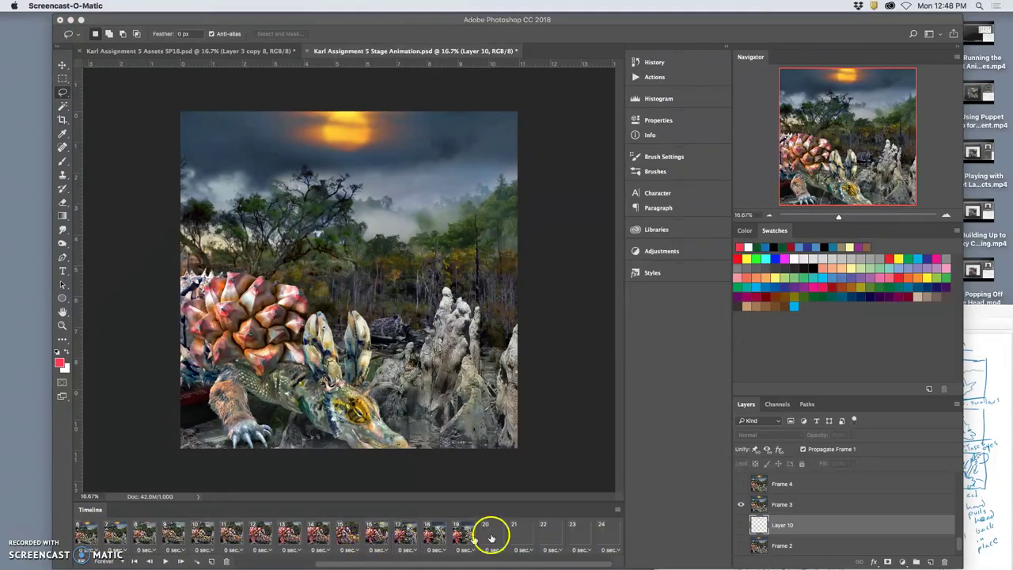
Give all frames a custom 0.3-second delay and play the animation
click(600, 539)
click(621, 549)
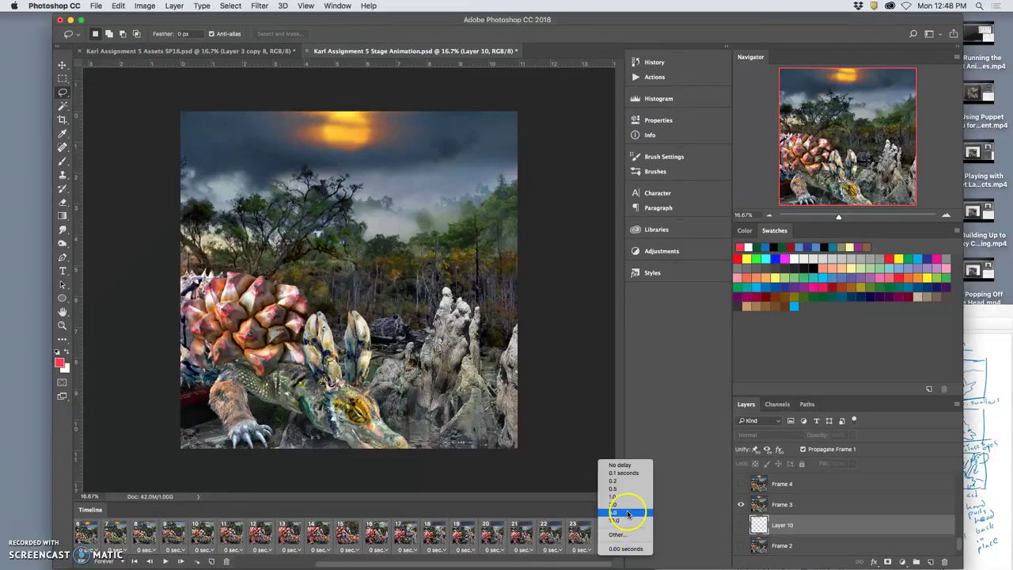
click(621, 535)
text(0.3)
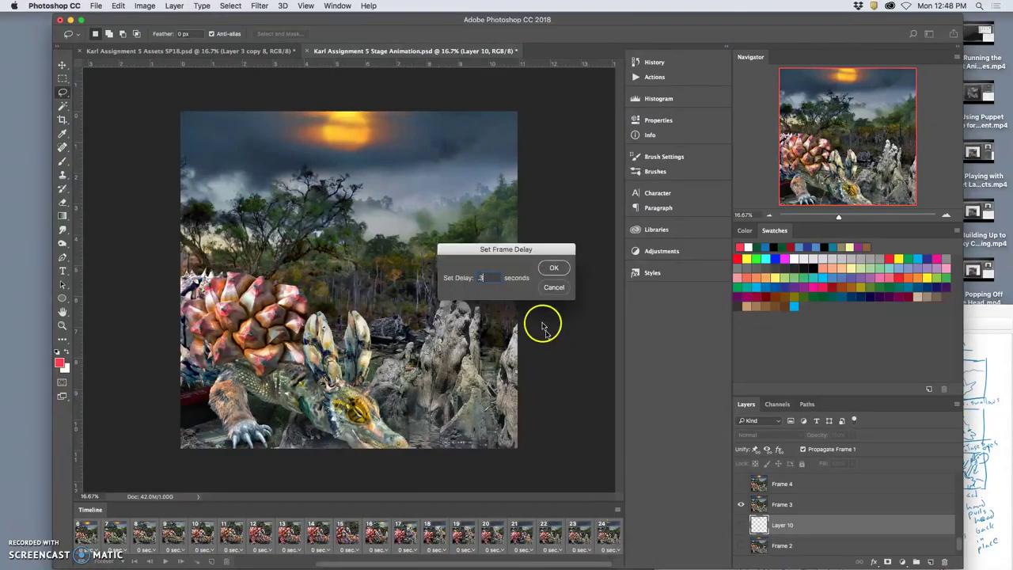
click(554, 268)
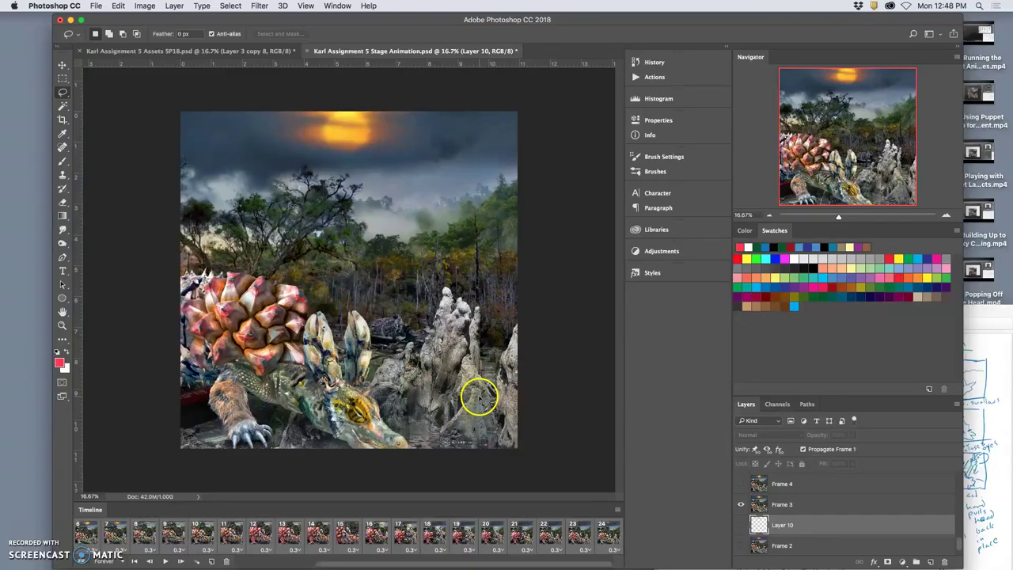
click(166, 561)
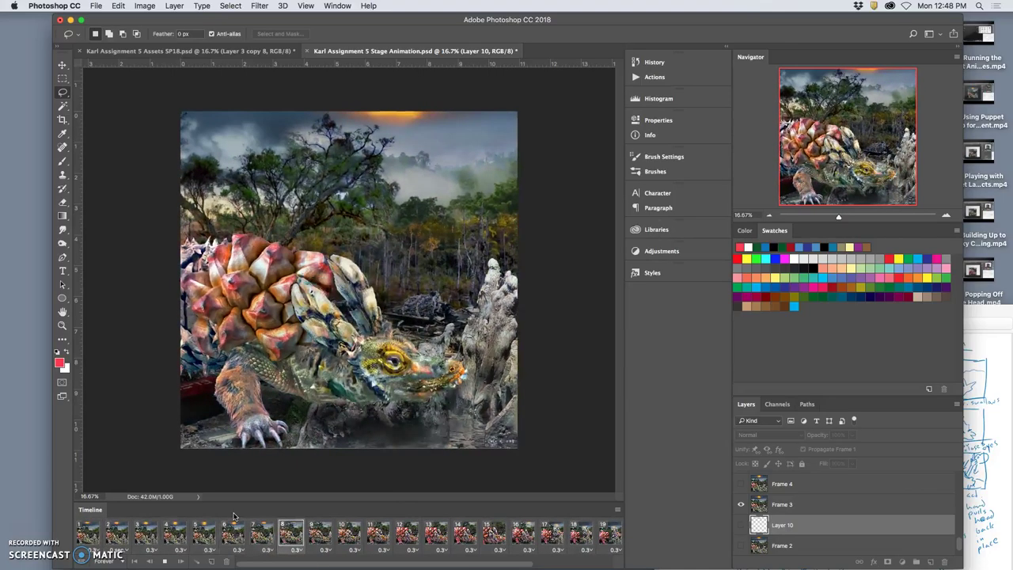
Stop the animation playback and save the document
click(176, 551)
click(166, 560)
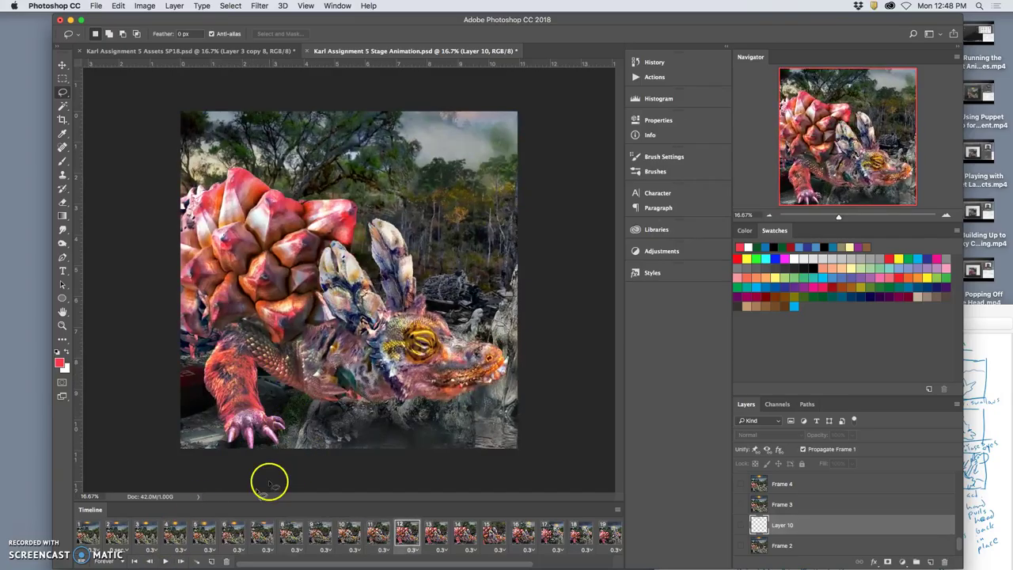
click(96, 6)
click(111, 103)
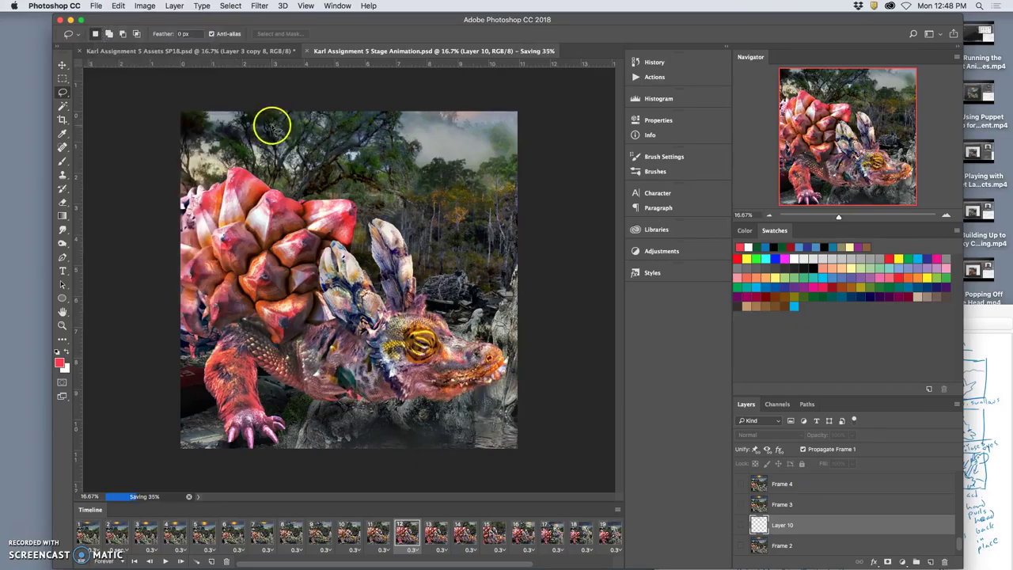
Resize the image to 8 inches wide at 150 ppi with Resample turned on
click(145, 5)
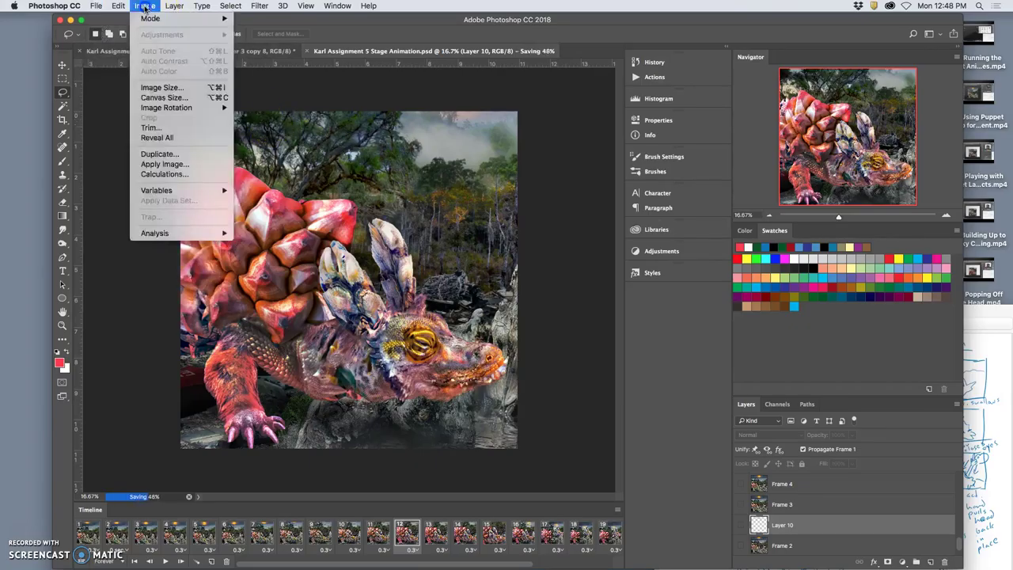
click(177, 88)
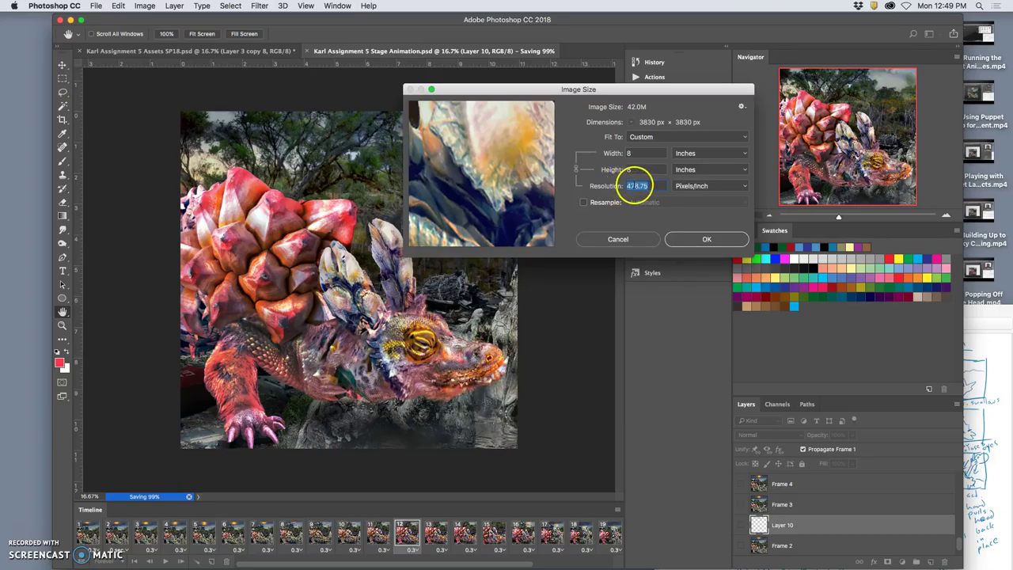
text(1)
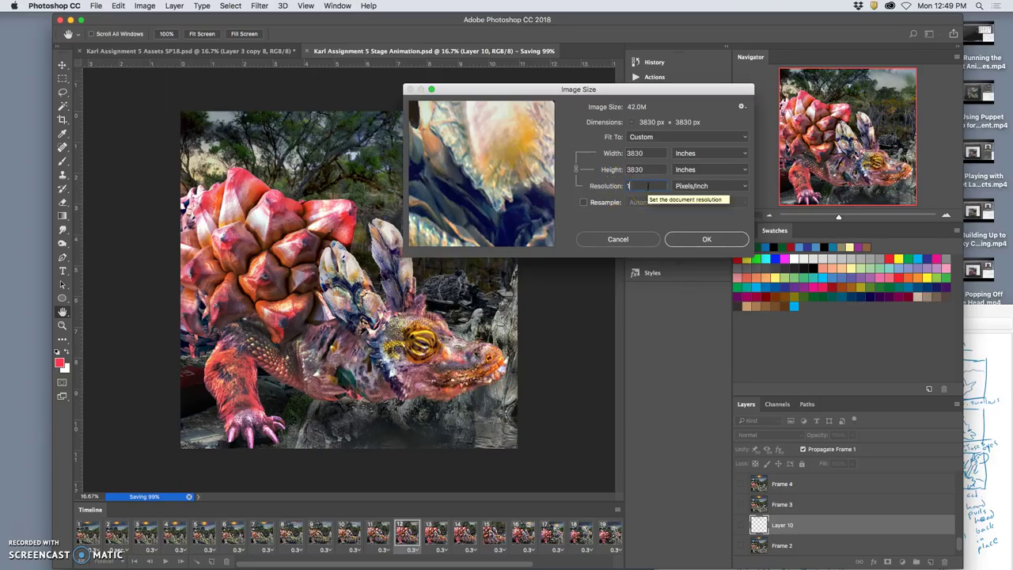
click(643, 153)
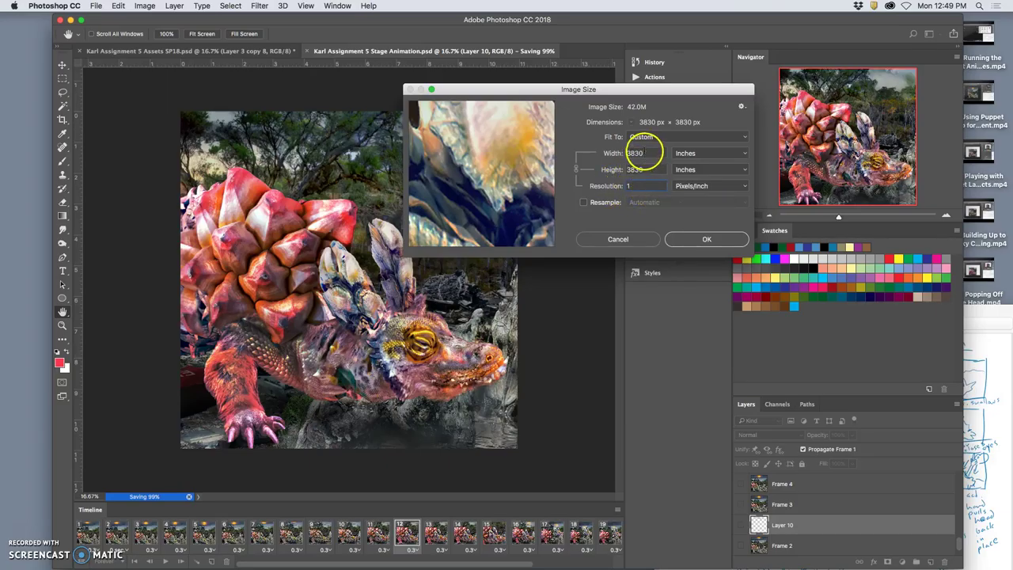
click(583, 203)
text(8)
click(640, 186)
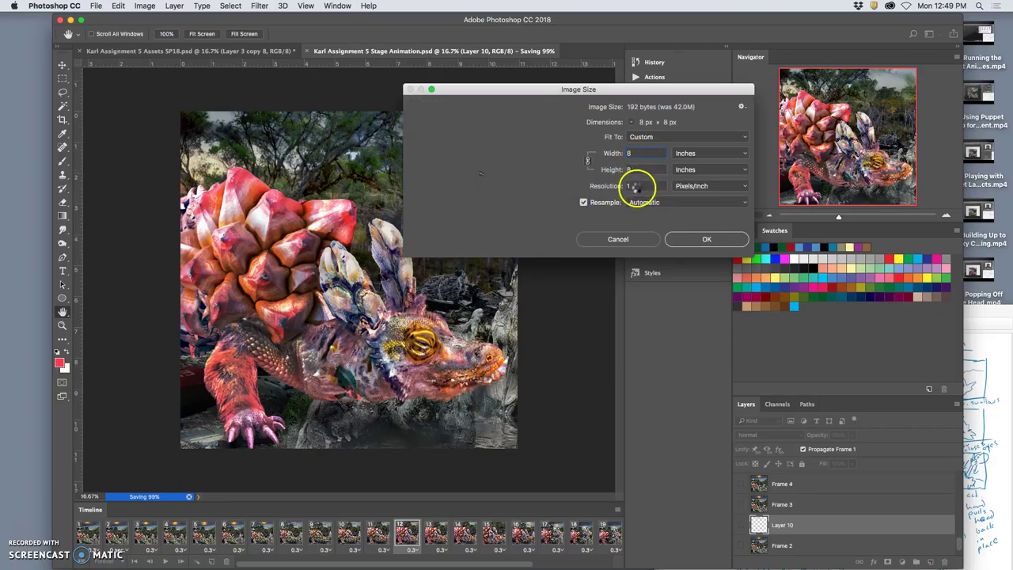
text(150)
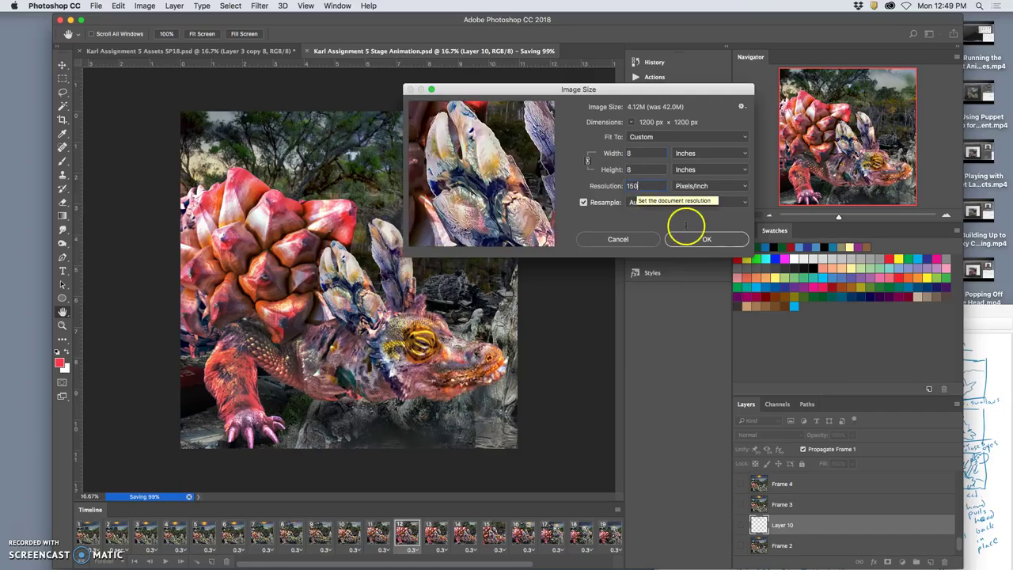
click(692, 245)
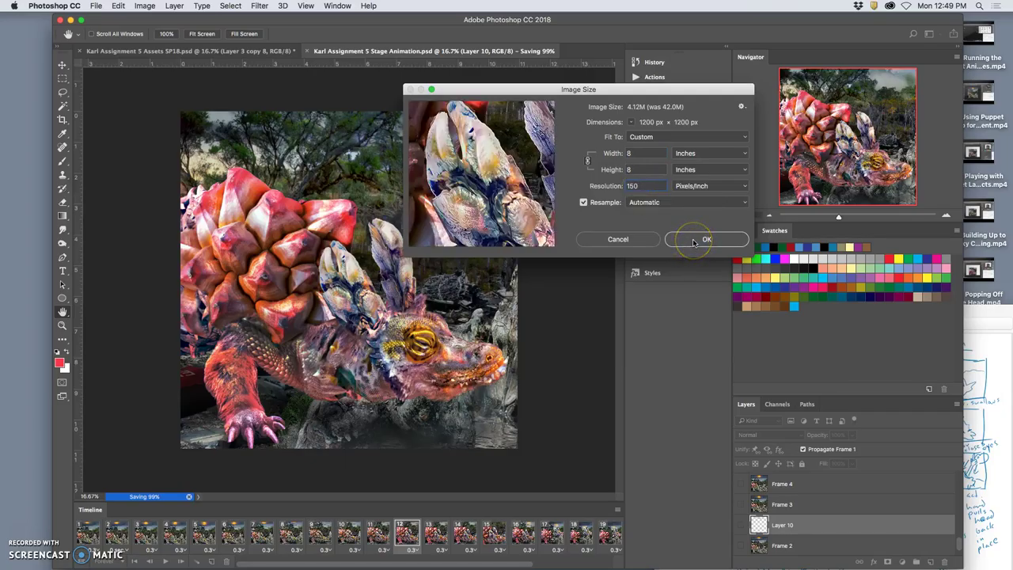
click(694, 240)
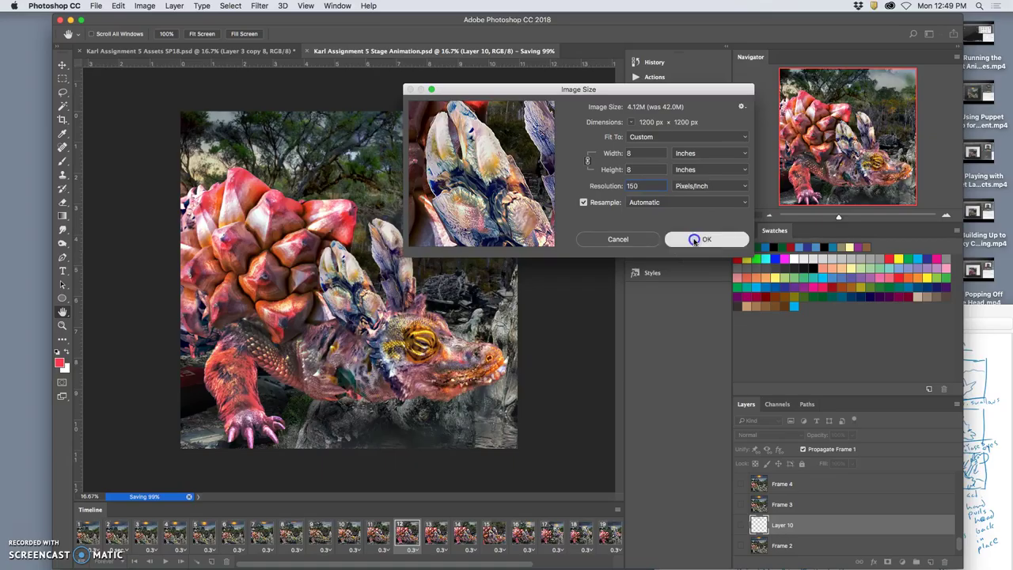
click(663, 234)
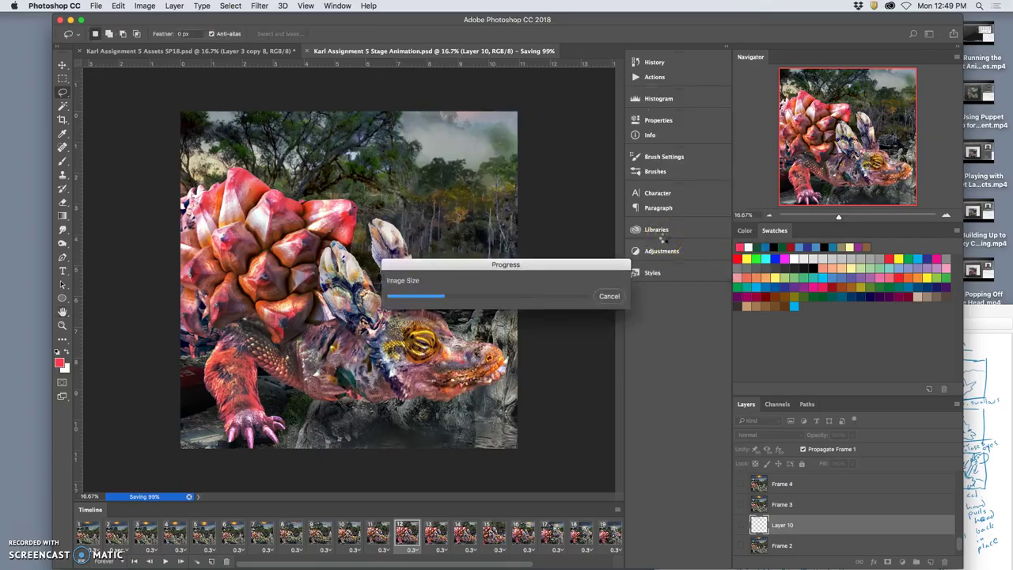
click(660, 234)
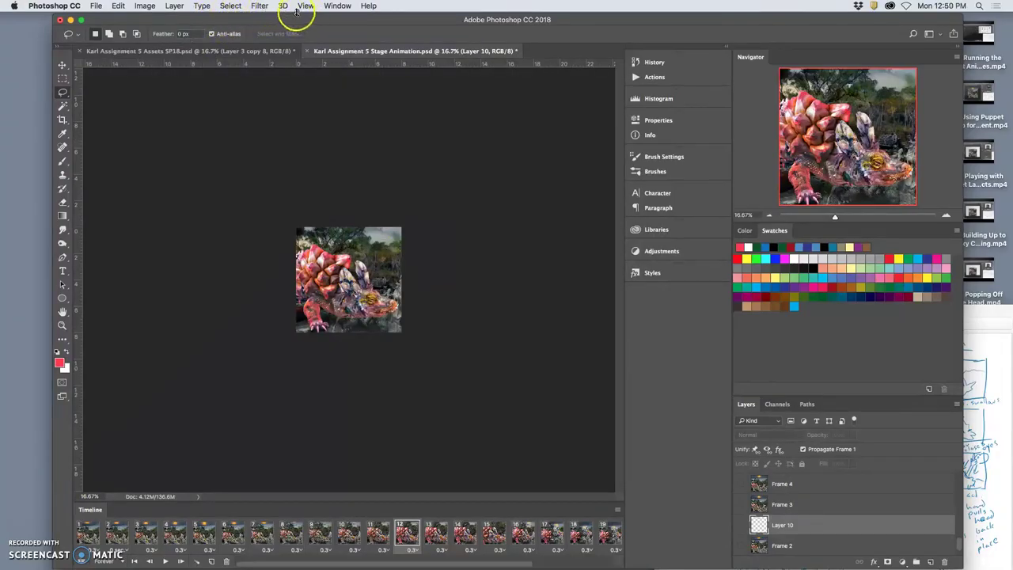
View the image at actual pixels, pan over its details, then fit it on screen
click(304, 7)
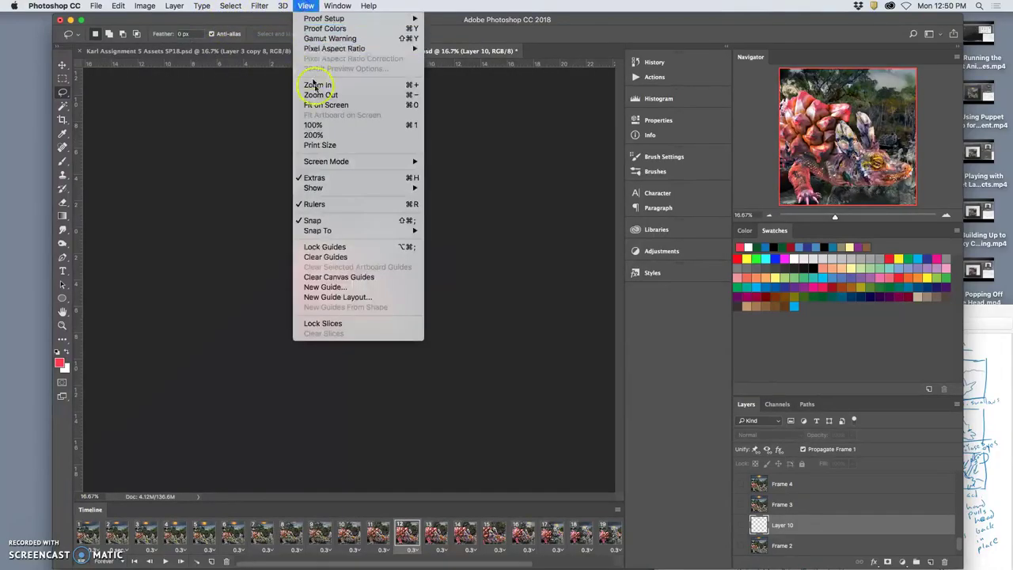
click(319, 128)
scroll(406, 339, down, 2)
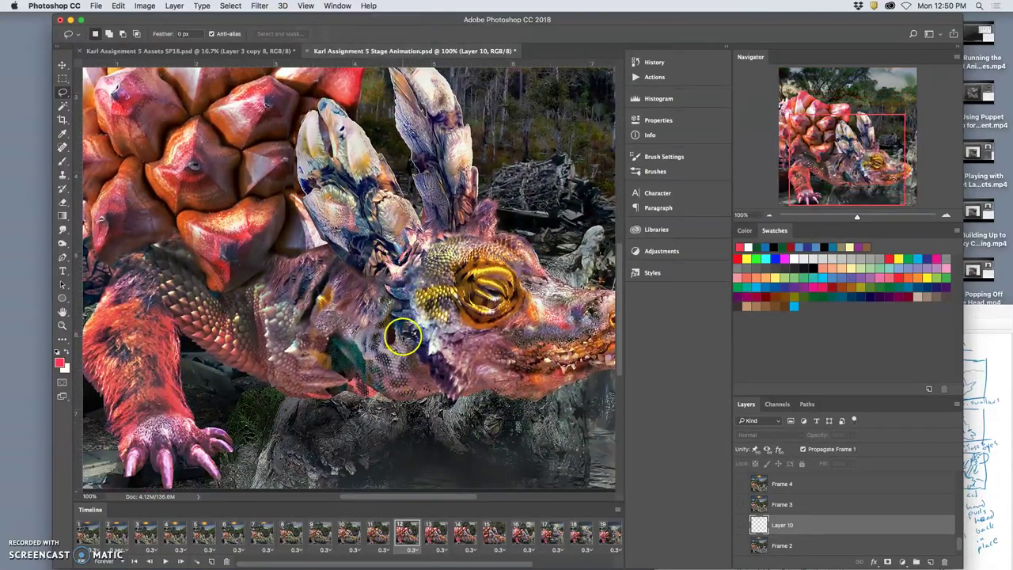
scroll(404, 339, left, 10)
scroll(404, 338, right, 15)
scroll(402, 339, up, 6)
scroll(402, 339, down, 1)
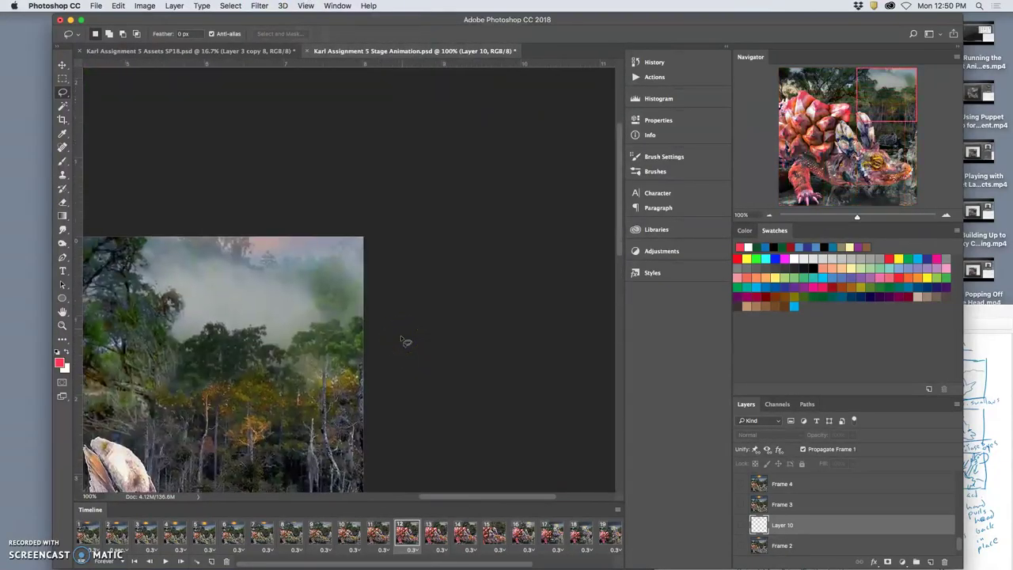
scroll(402, 339, left, 15)
scroll(402, 339, right, 4)
scroll(402, 339, down, 4)
scroll(402, 339, down, 8)
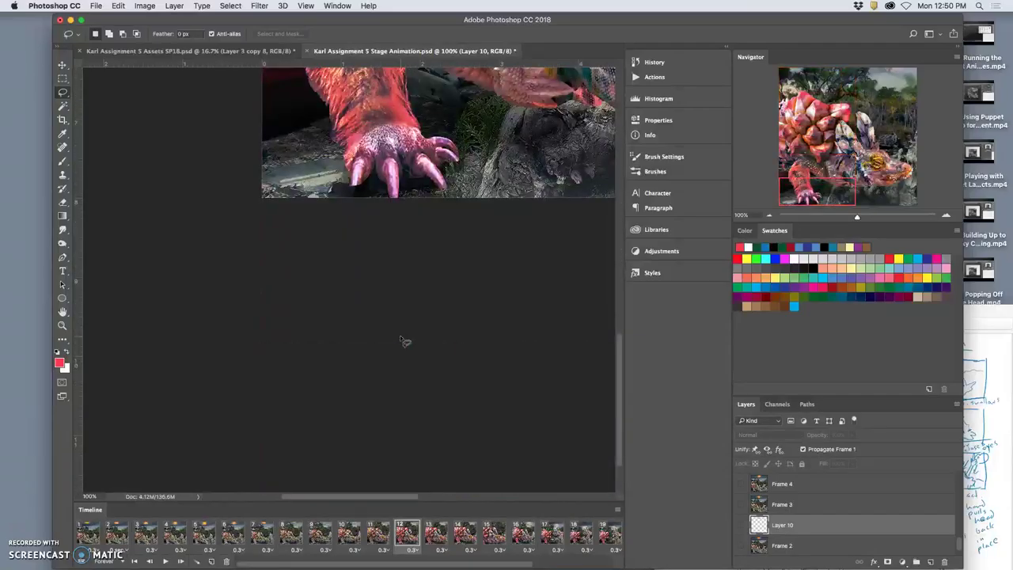
scroll(402, 339, up, 3)
scroll(402, 339, left, 2)
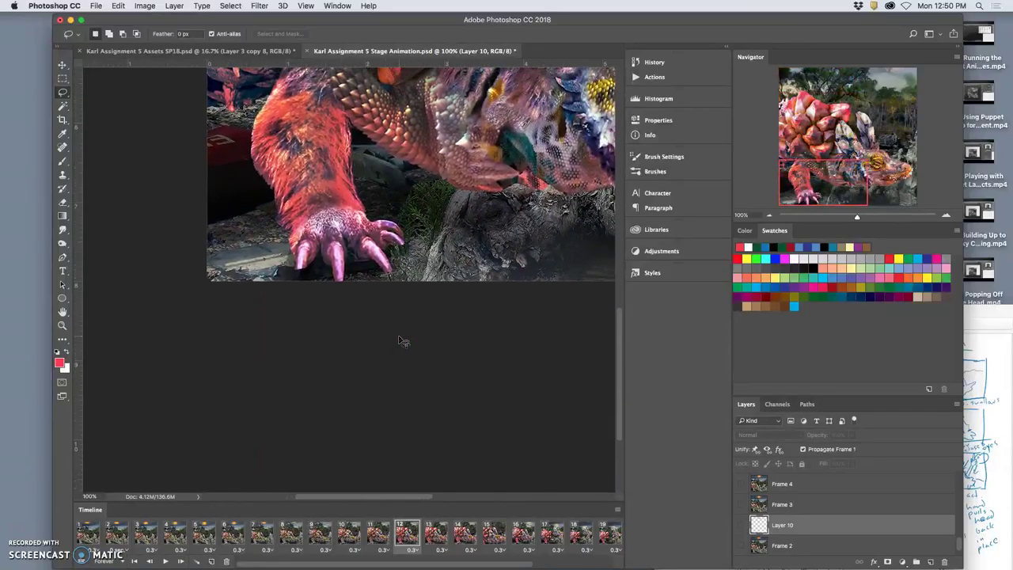
key(super+0)
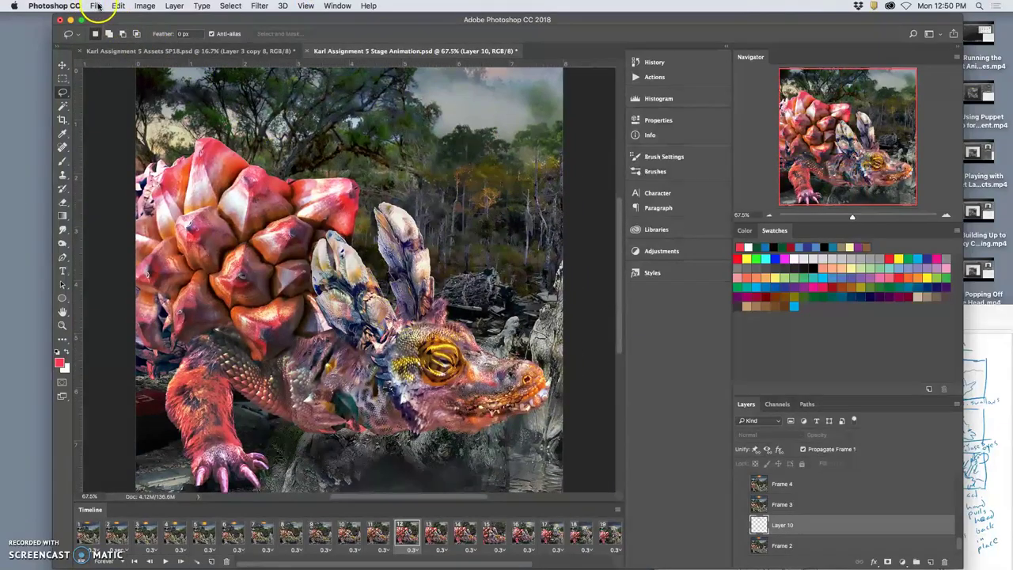
Open File > Export > Save for Web (Legacy) for the animation
click(96, 7)
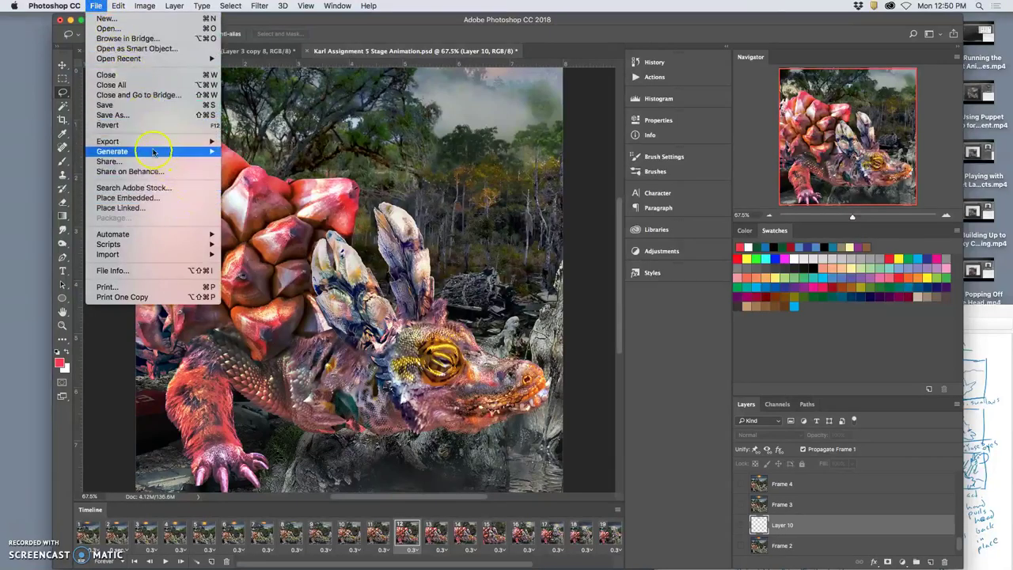
mouse_move(105, 142)
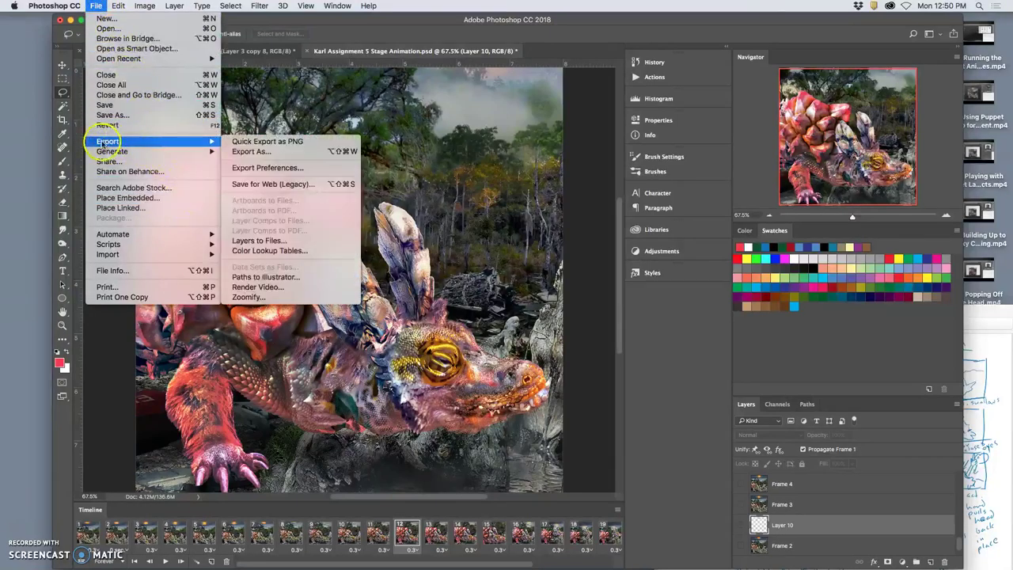
click(286, 191)
click(285, 186)
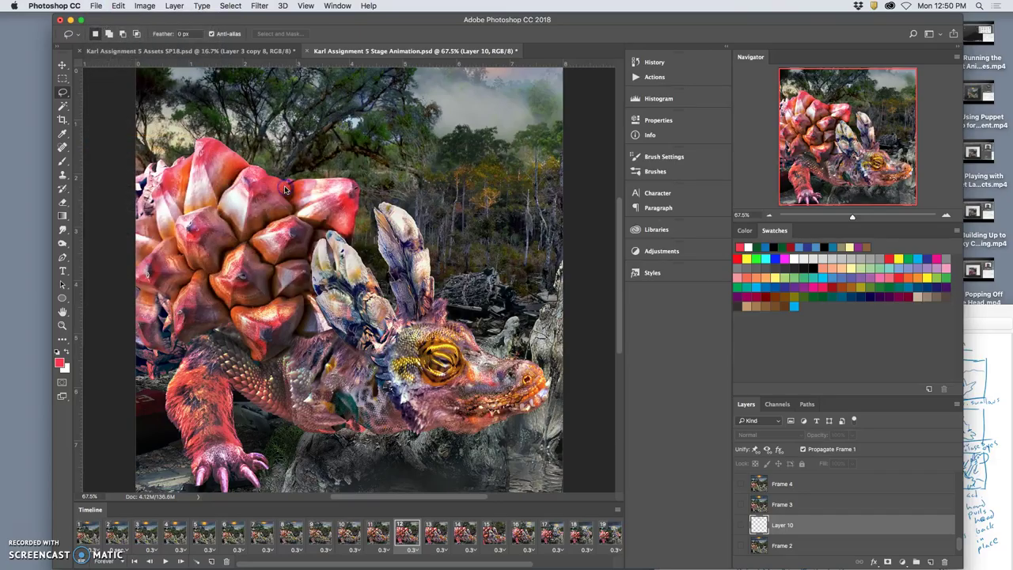
click(293, 188)
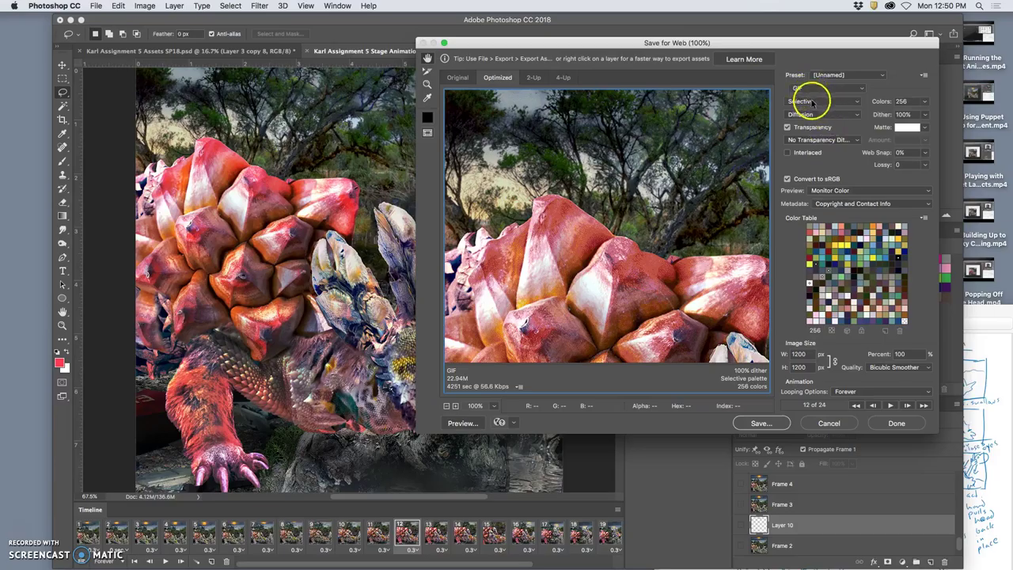
Set the GIF colour reduction to Perceptual and zoom the preview out to the whole image
click(811, 102)
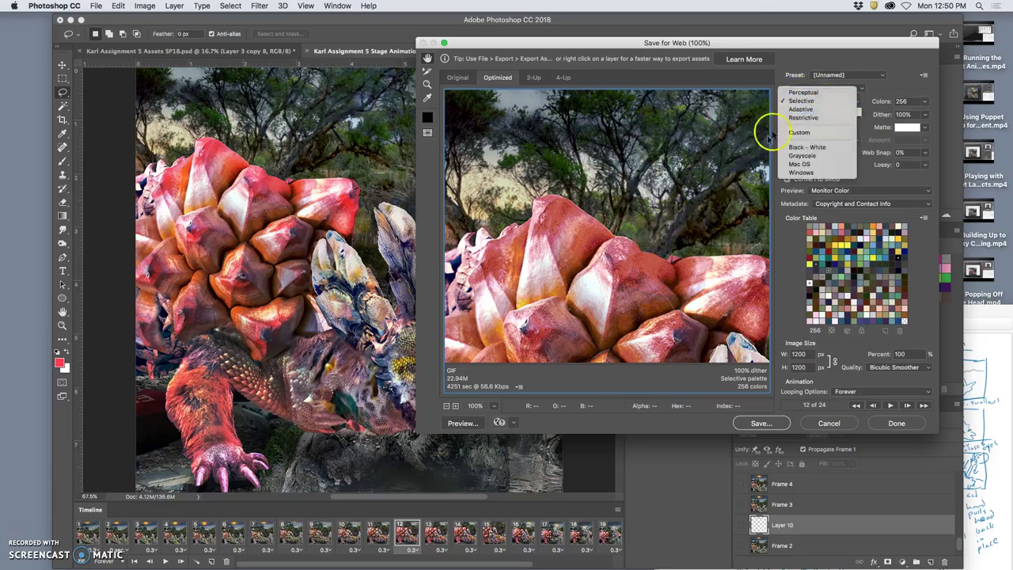
click(800, 101)
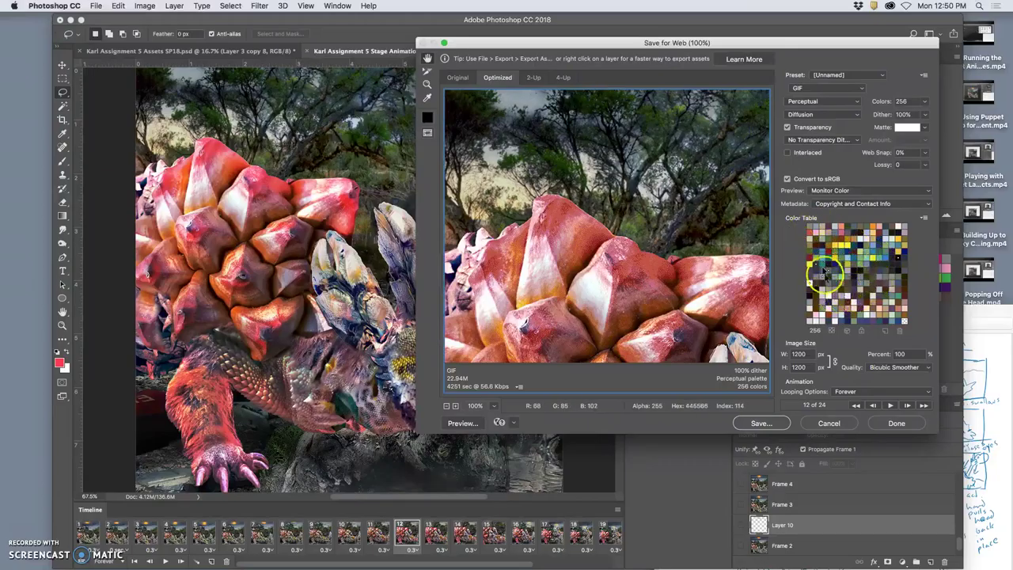
click(446, 405)
click(446, 405)
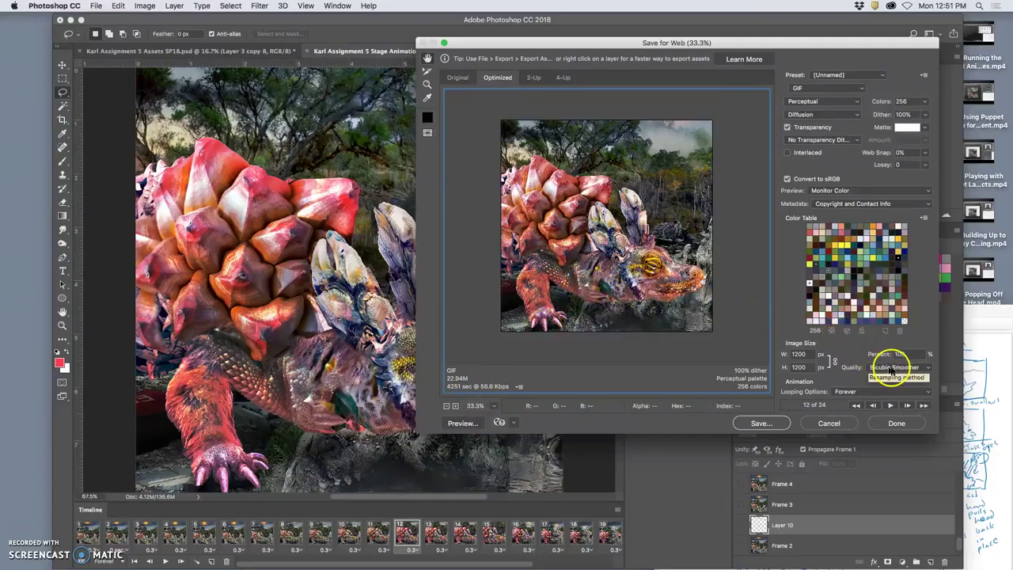
Keep Bicubic Smoother resampling and play the animation in the preview
click(894, 367)
click(901, 369)
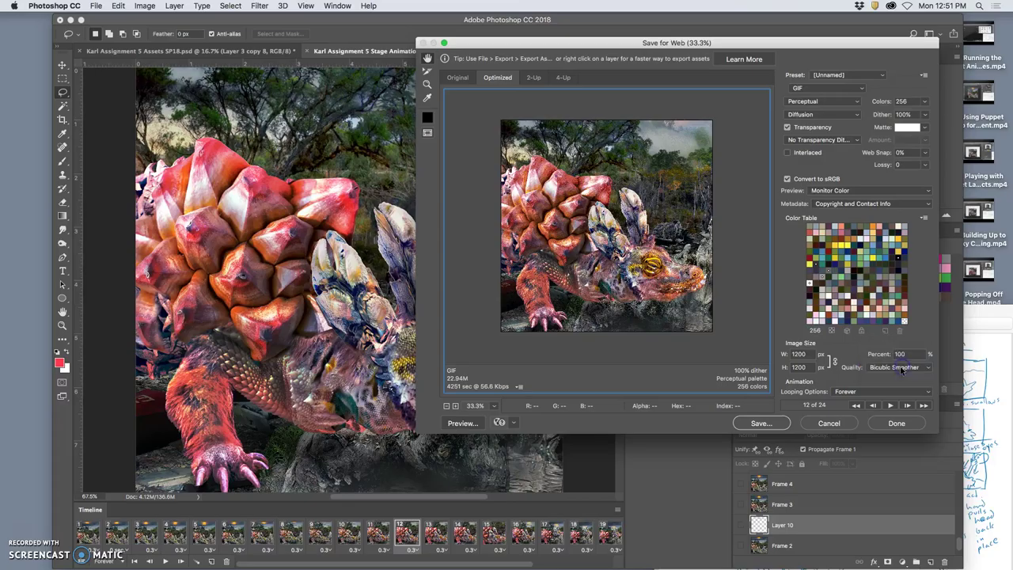
click(890, 405)
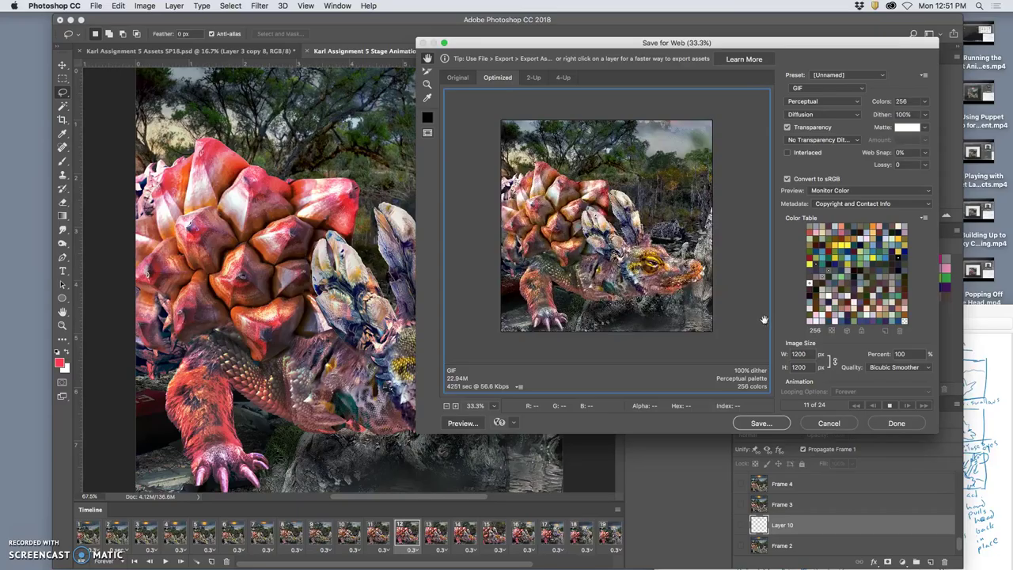
mouse_move(764, 319)
mouse_down()
mouse_move(702, 323)
mouse_move(715, 287)
mouse_move(744, 317)
mouse_up()
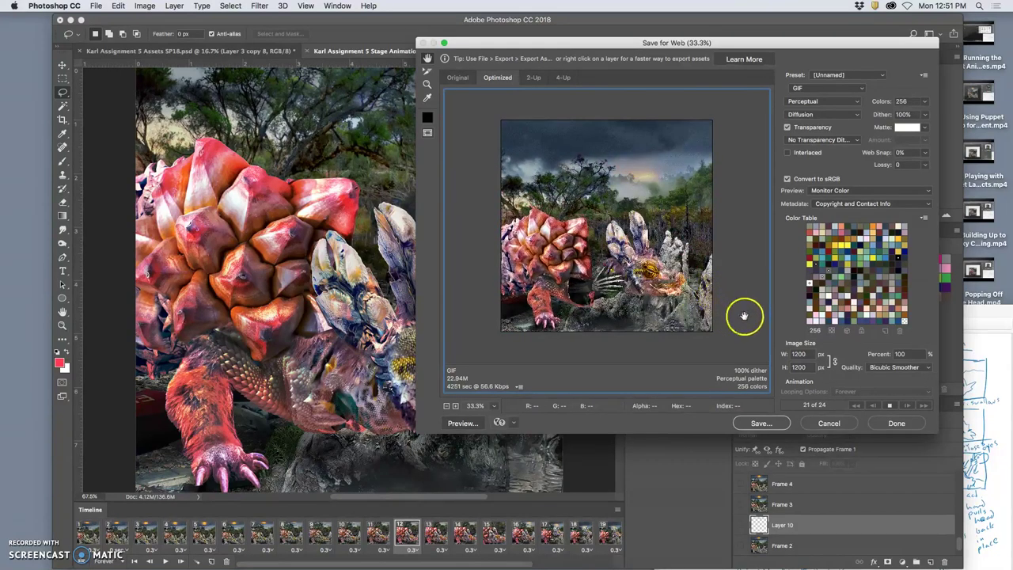
Save the optimized GIF under its suggested .gif name to the Desktop
click(762, 423)
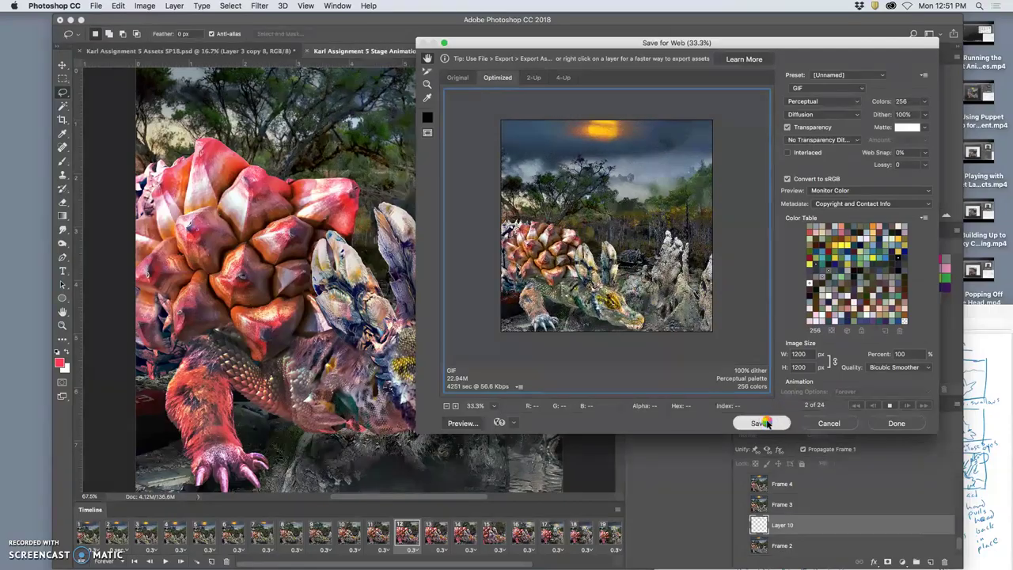
click(767, 423)
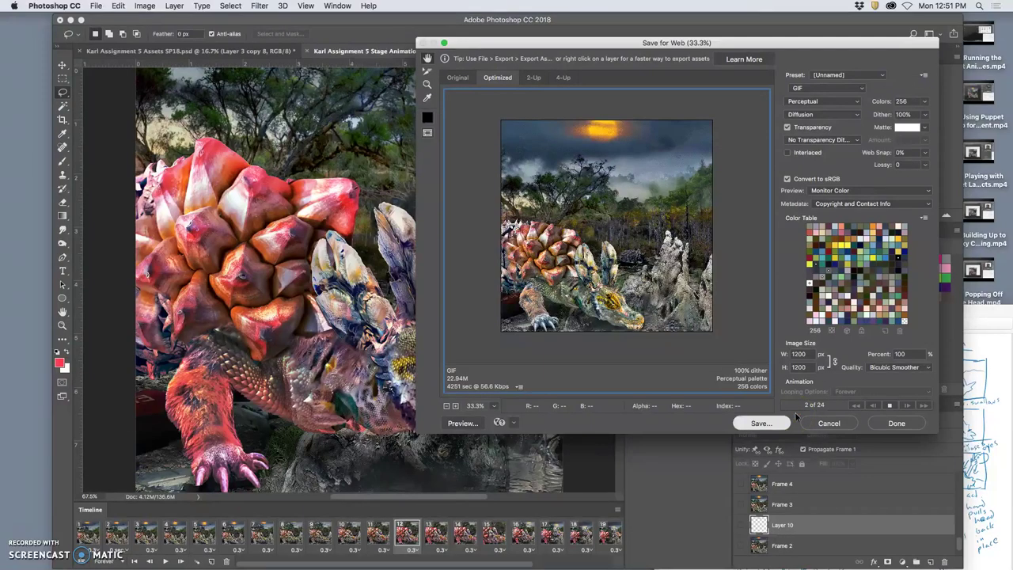
click(760, 428)
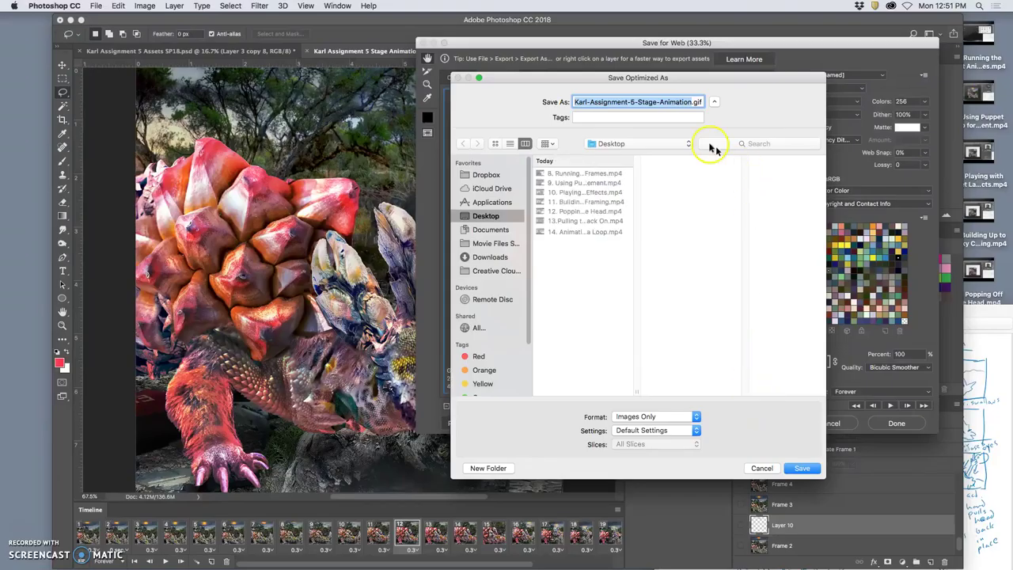
click(662, 115)
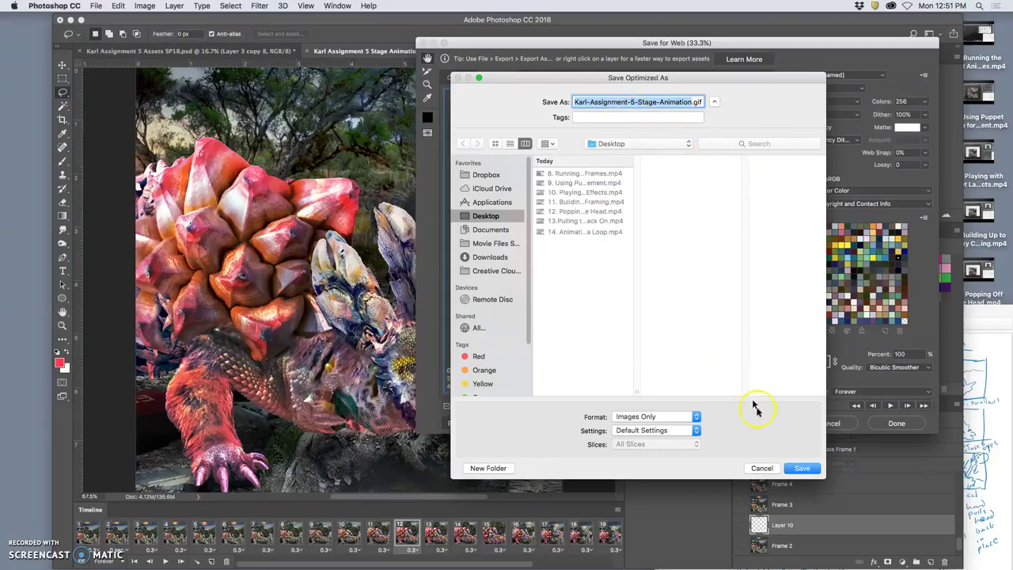
click(801, 468)
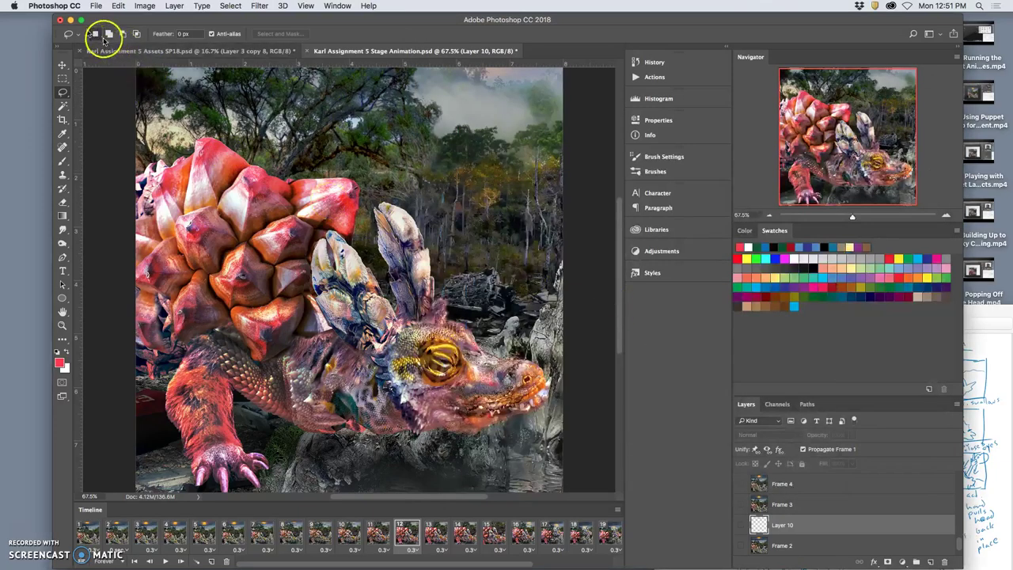
Minimize Photoshop and rearrange the folder and storyboard sketch windows
click(70, 20)
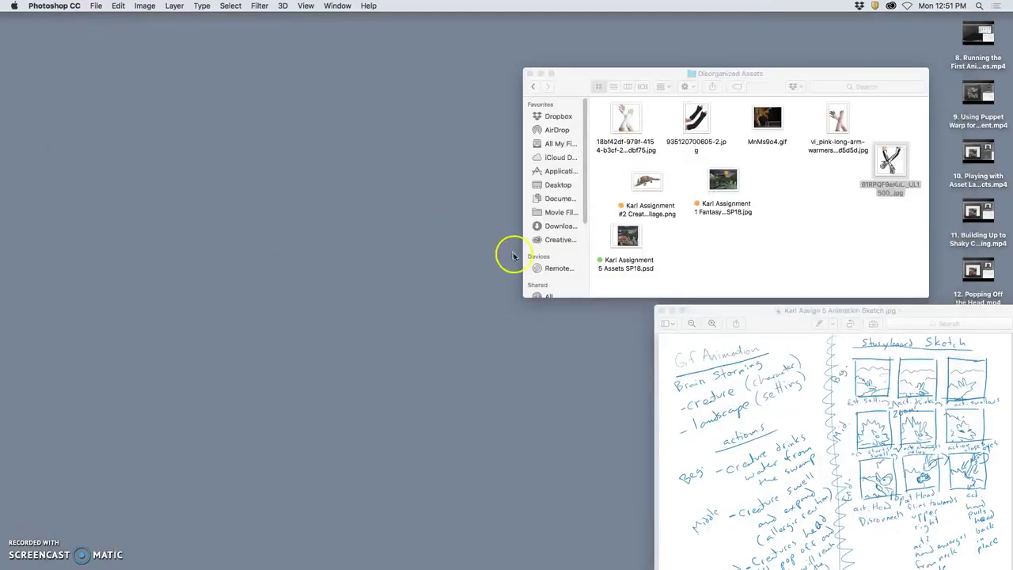
drag(538, 83, 139, 56)
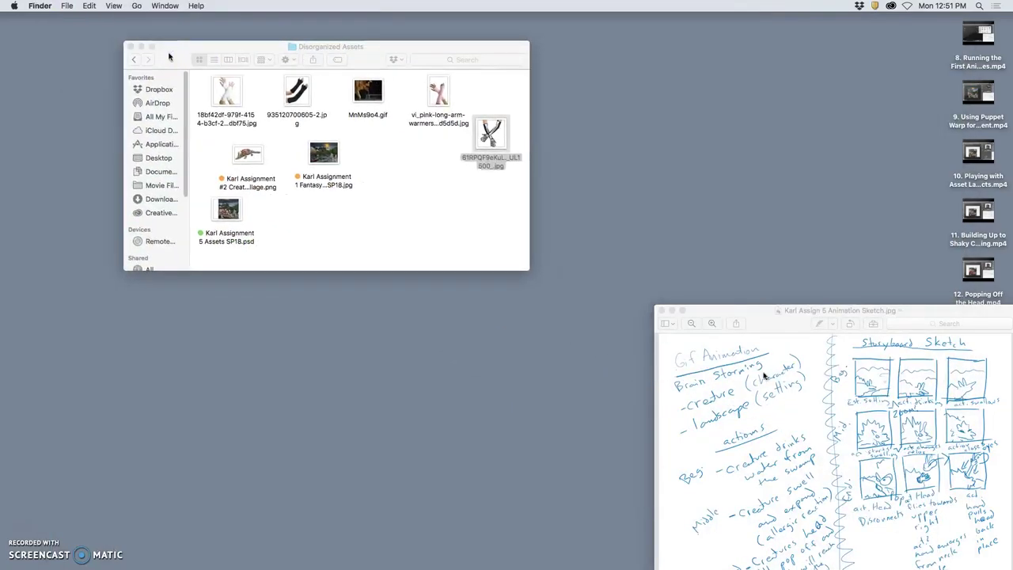
click(782, 376)
drag(764, 322, 425, 292)
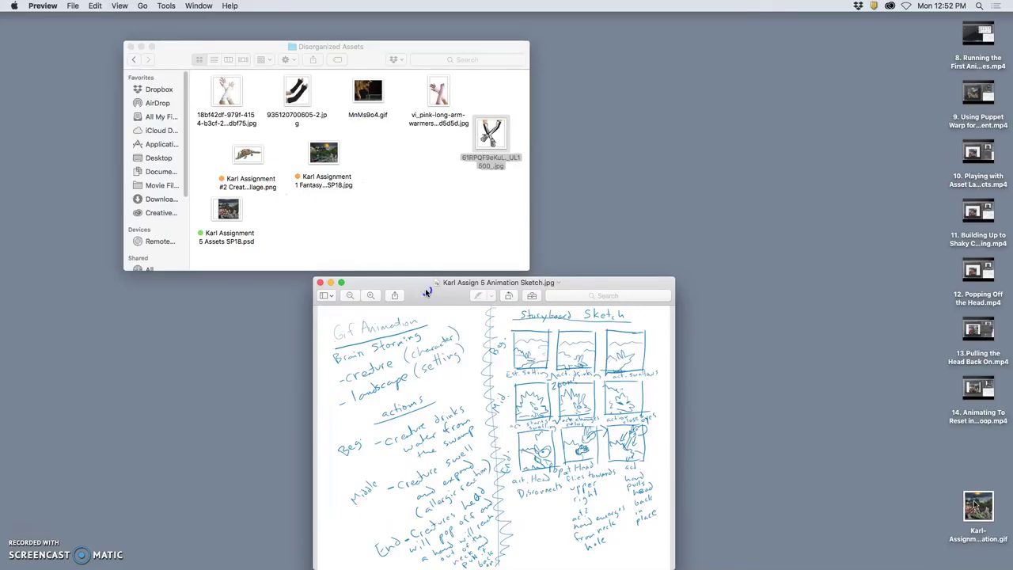
Drag the saved GIF from the desktop onto Chrome to open it
click(828, 186)
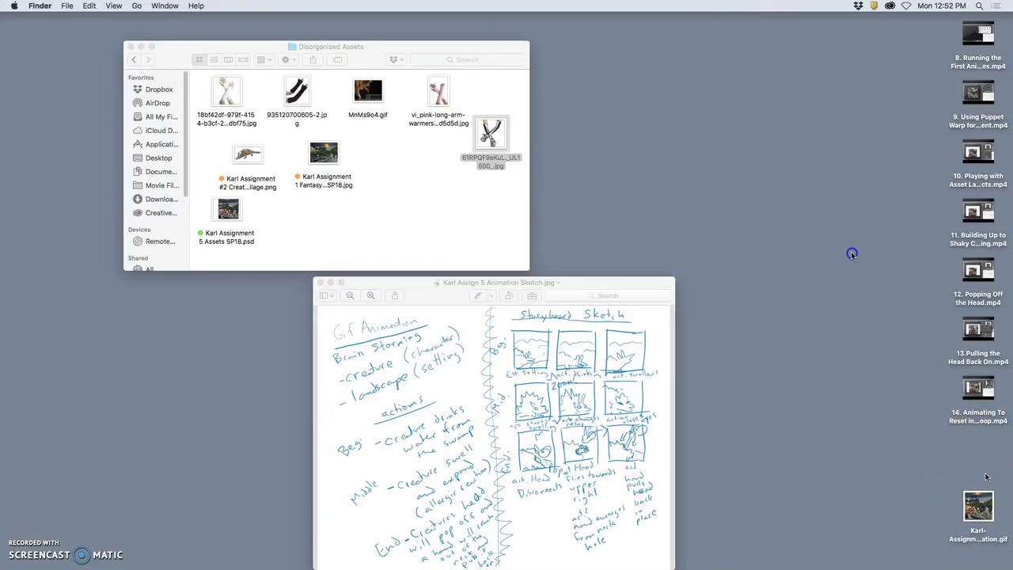
drag(978, 507, 853, 253)
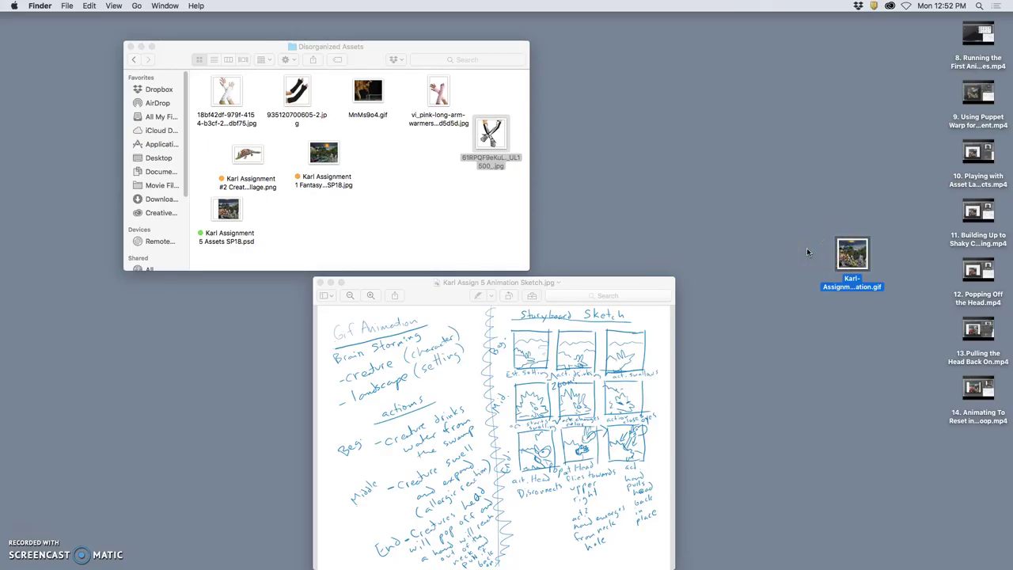
mouse_move(847, 256)
mouse_down()
mouse_move(848, 292)
mouse_move(477, 563)
mouse_move(447, 550)
mouse_move(241, 548)
mouse_up()
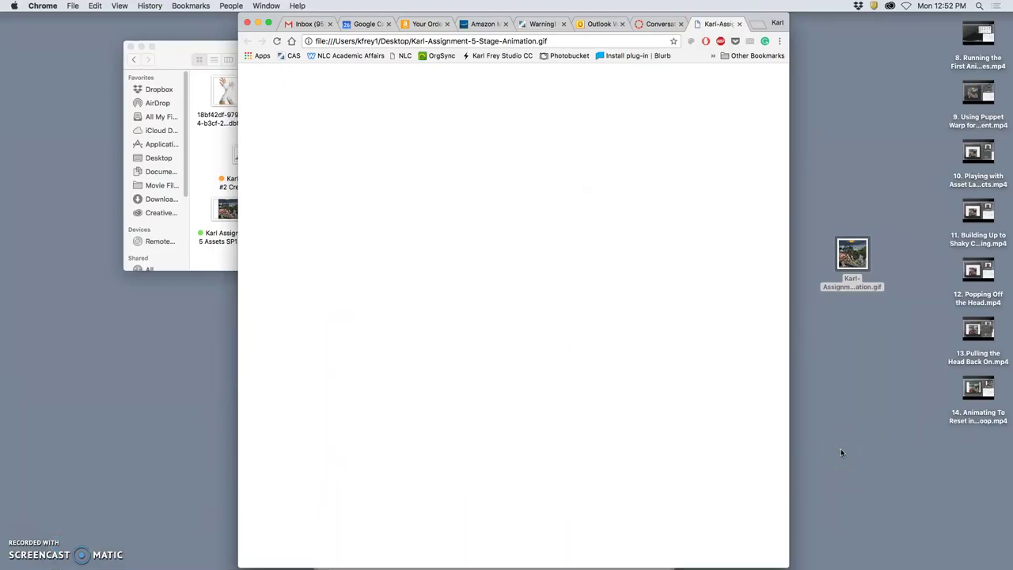
Check the creature GIF's Get Info details, showing a 24.1 MB file size
right_click(852, 263)
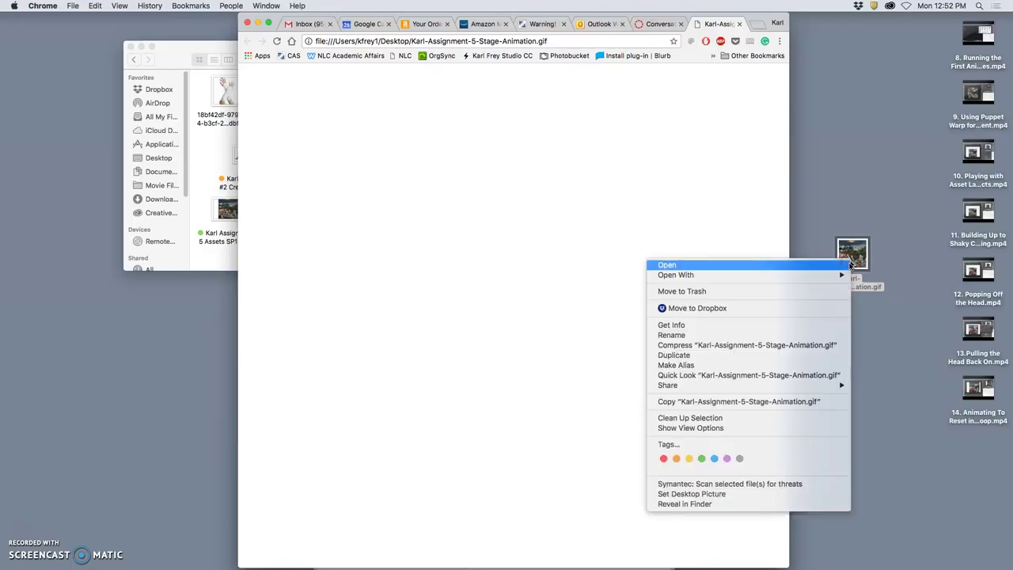
click(791, 324)
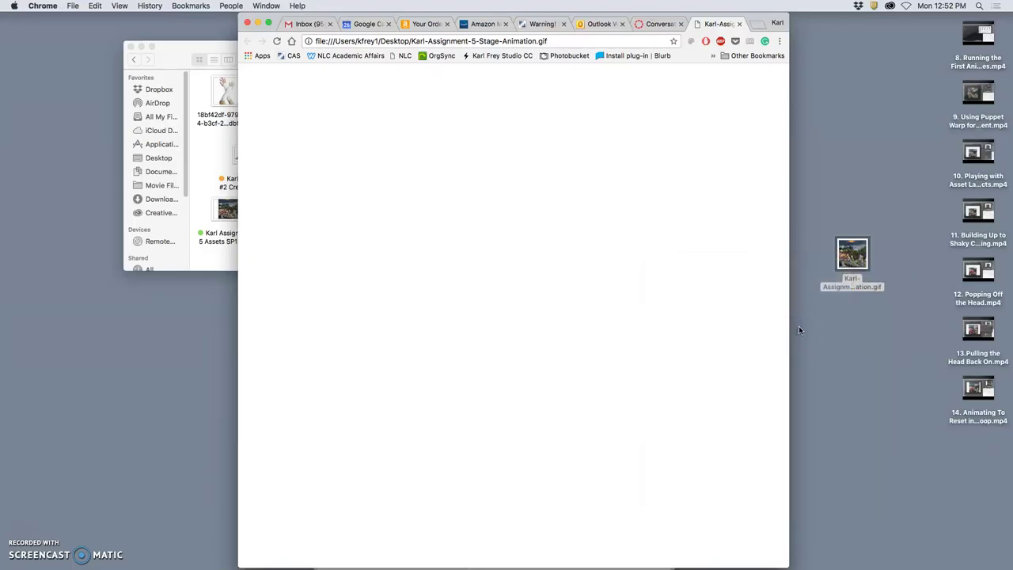
drag(808, 248, 718, 14)
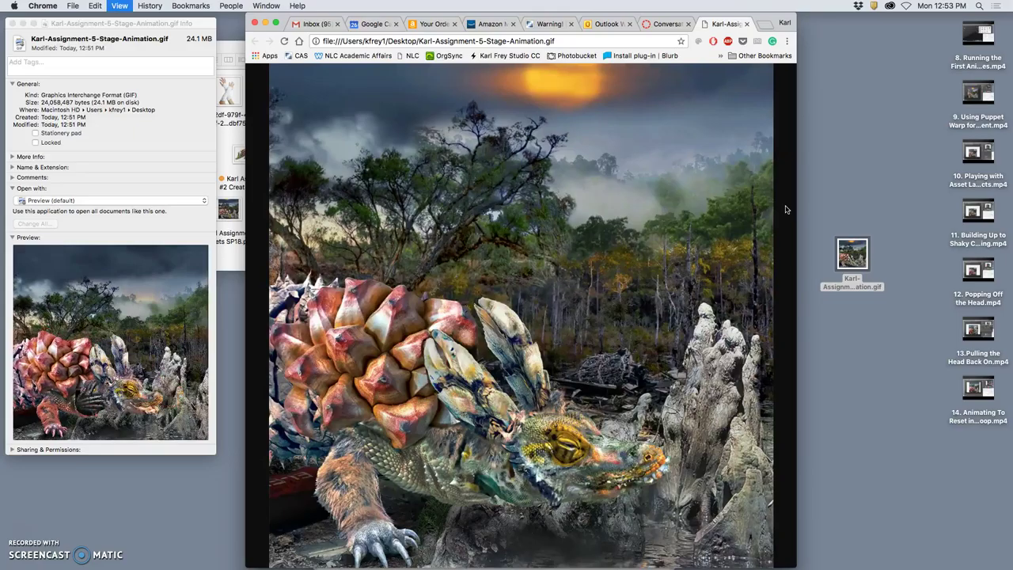
Watch the GIF loop fitted to the Chrome window, close its tab, and reselect the GIF file on the desktop
click(786, 208)
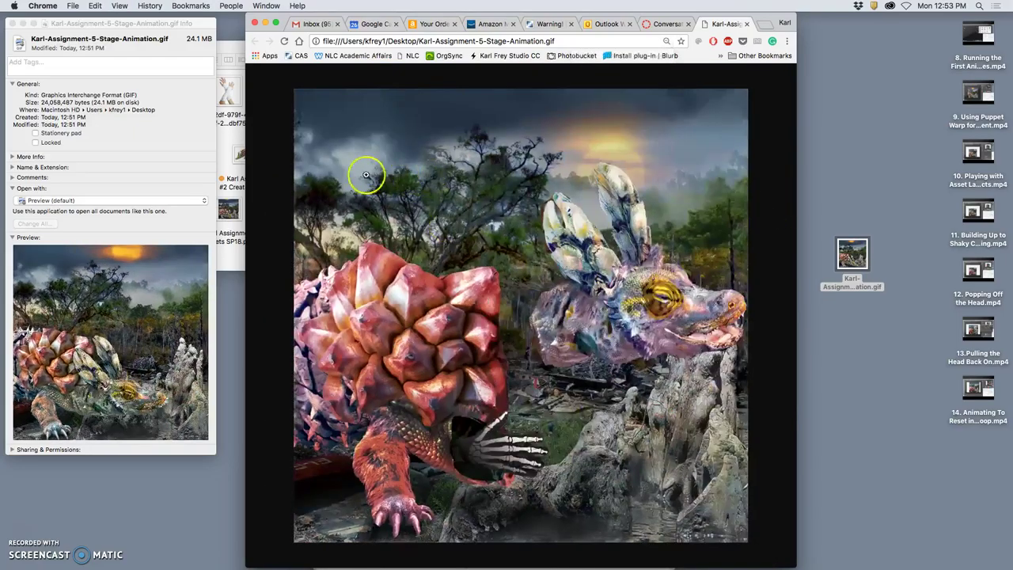
mouse_move(11, 22)
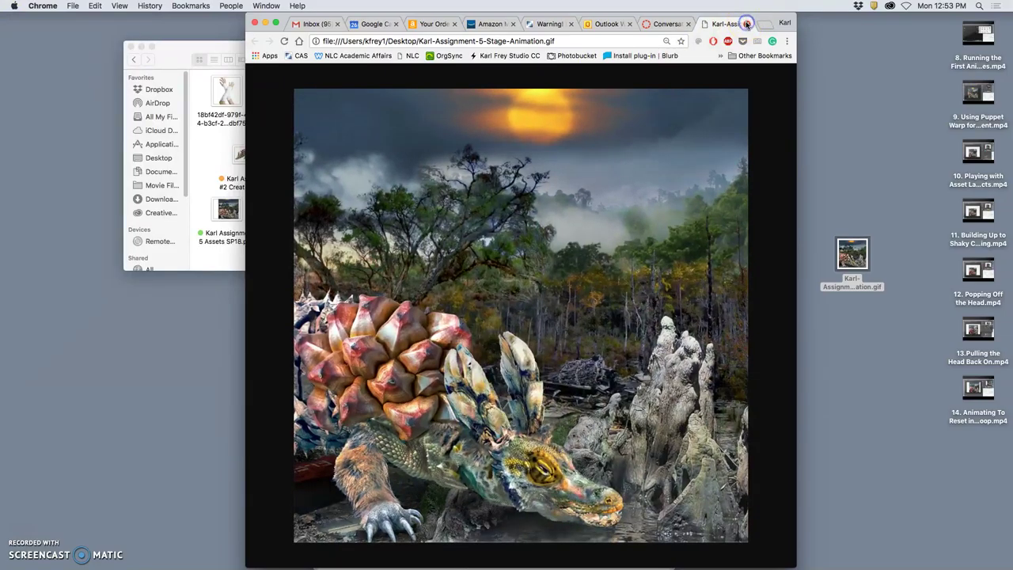
click(747, 25)
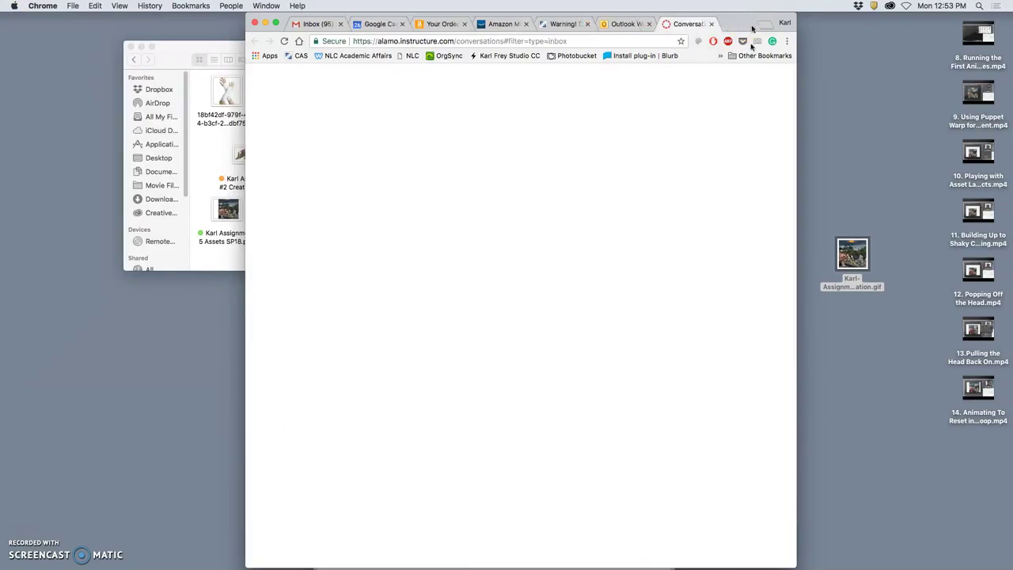
click(900, 225)
click(885, 271)
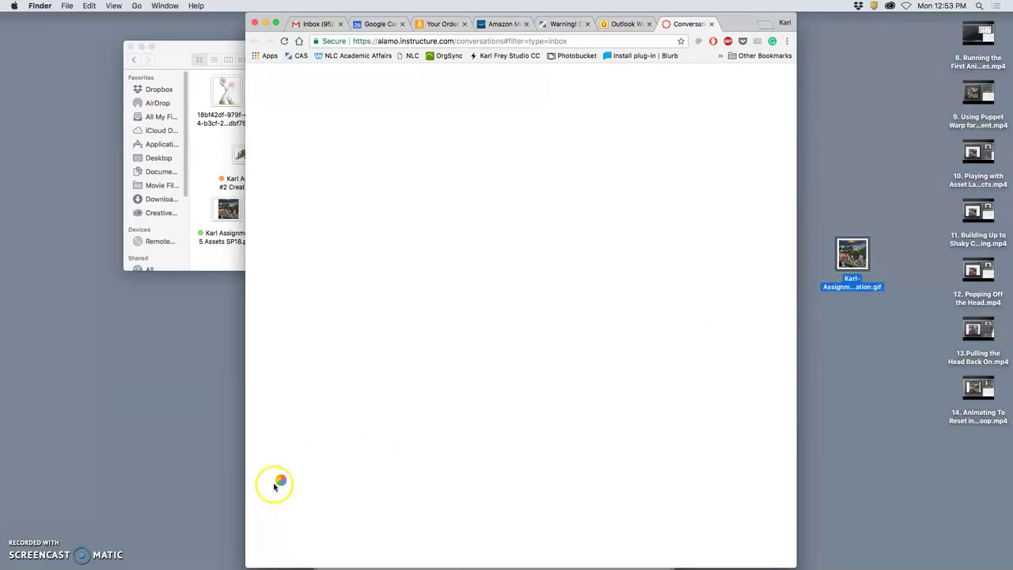